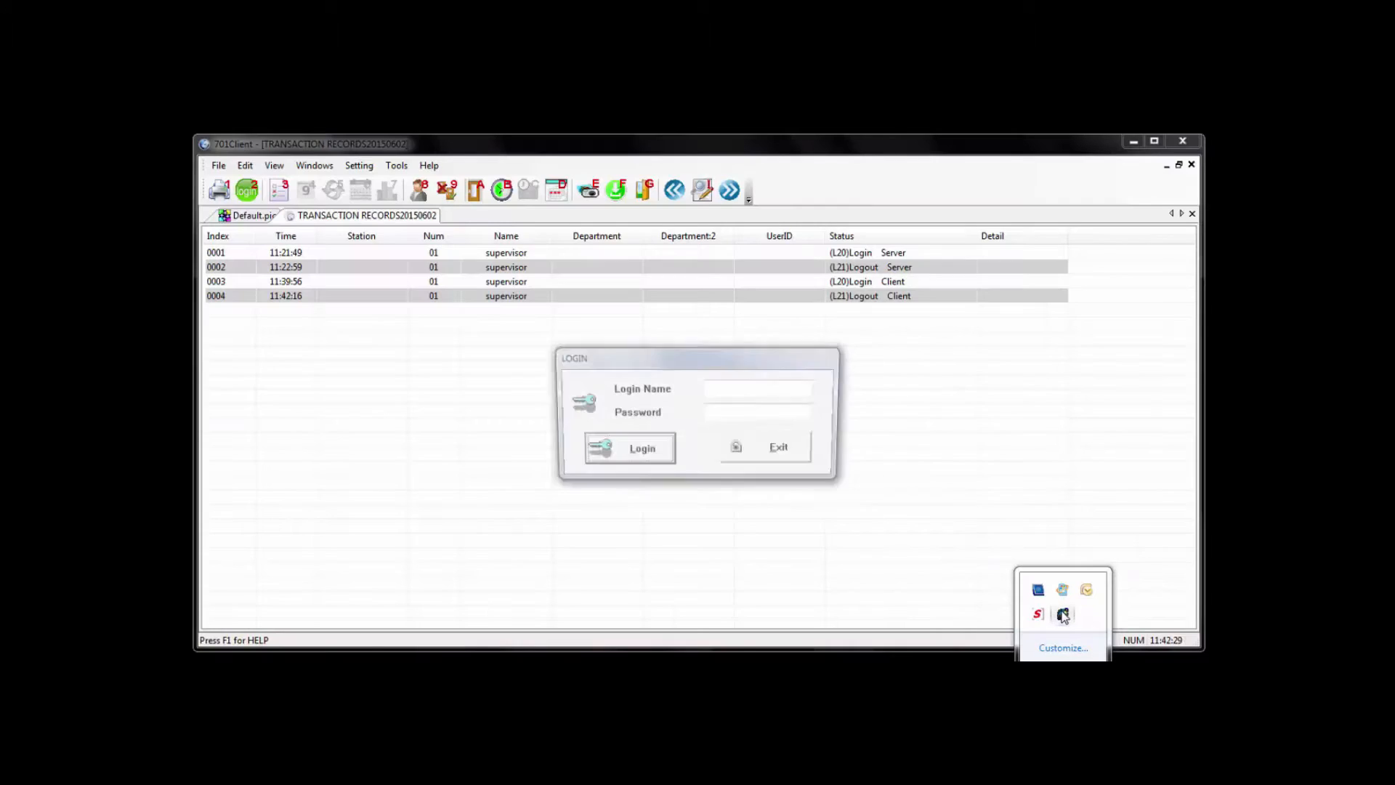
Log in to 701Client as supervisor, creating Login Client record row 0005
{"action": "left_click", "coordinate": [765, 390]}
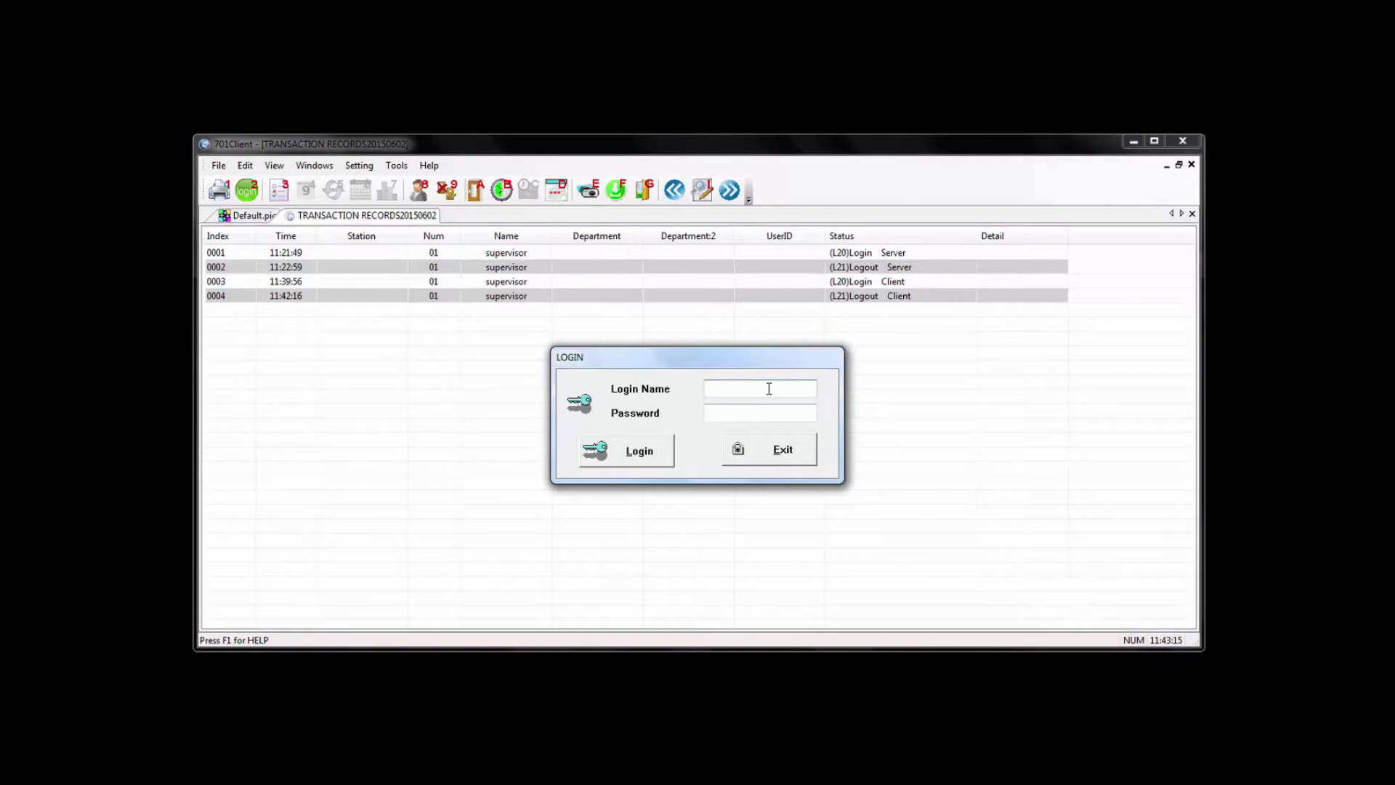
{"action": "type", "text": "superviso"}
{"action": "type", "text": "r"}
{"action": "key", "text": "Tab"}
{"action": "type", "text": "su"}
{"action": "type", "text": "pervisor"}
{"action": "left_click", "coordinate": [644, 449]}
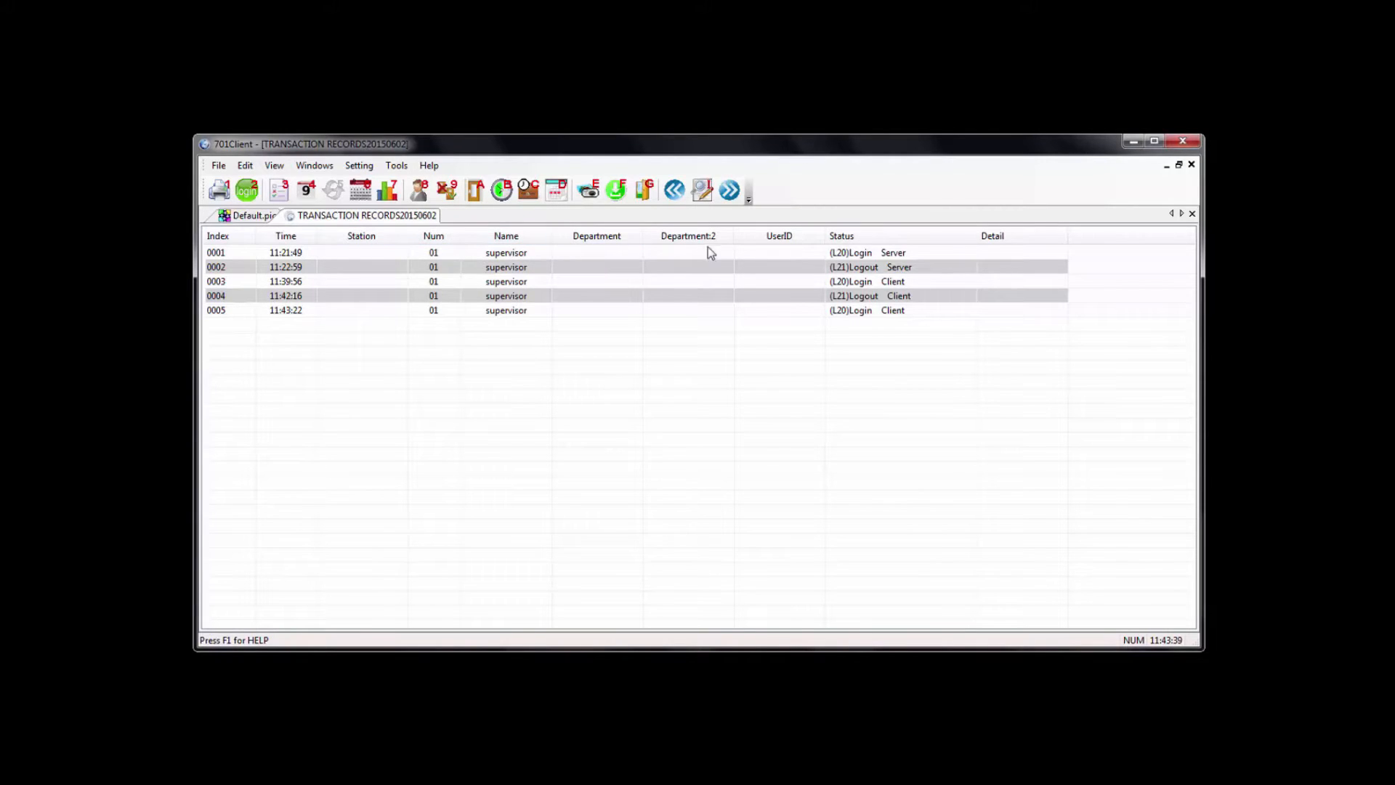
Download the clock to controller 001 via the Download To Controller dialog
{"action": "left_click", "coordinate": [616, 191]}
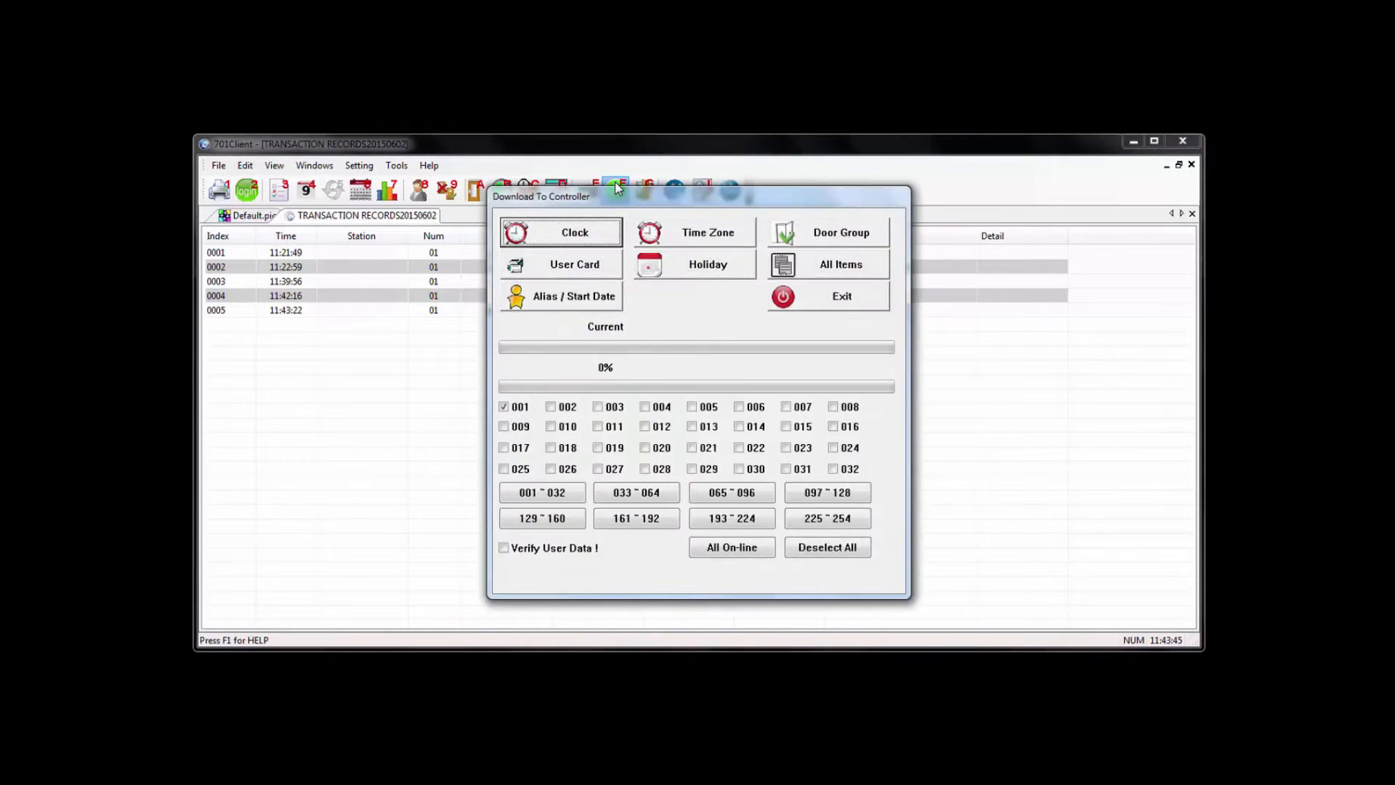
{"action": "left_click_drag", "start_coordinate": [632, 197], "coordinate": [622, 232]}
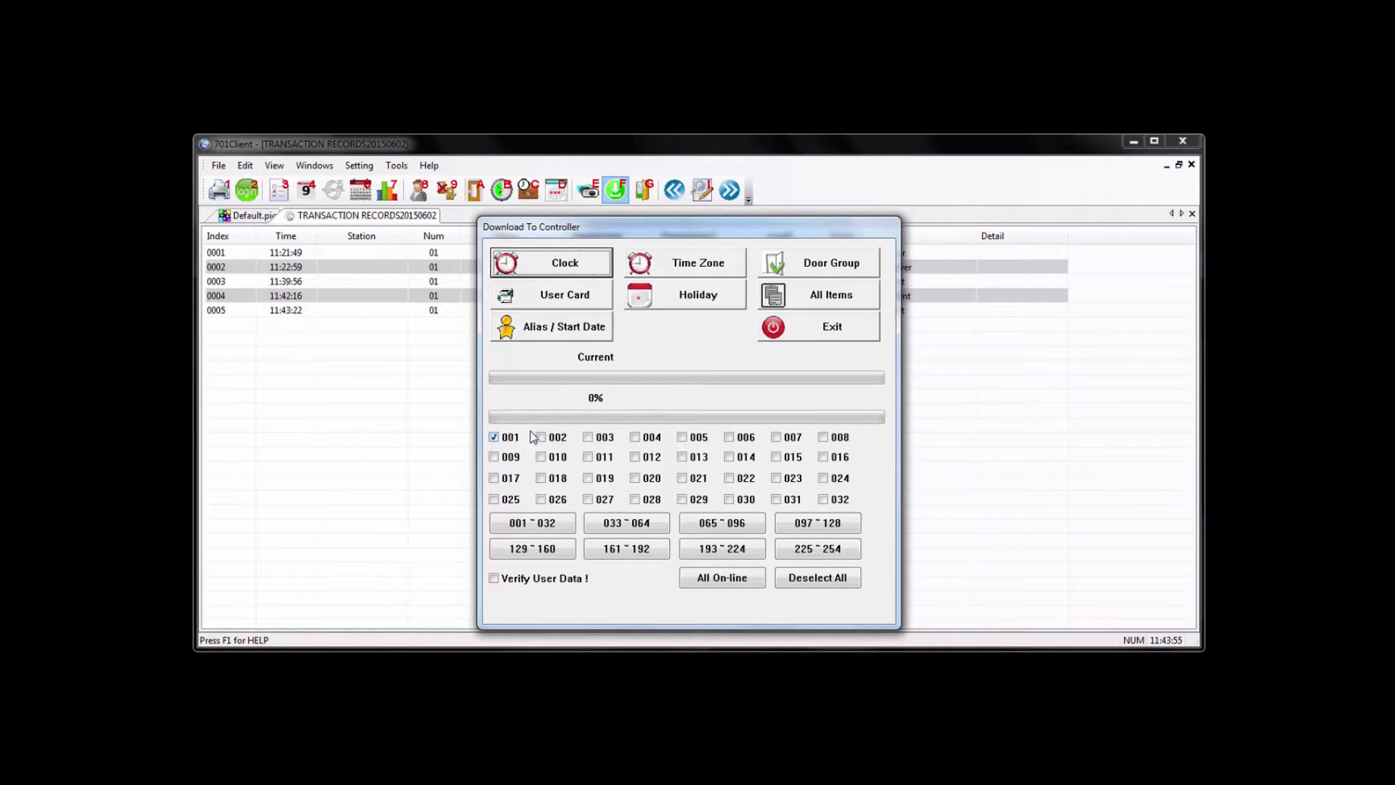
{"action": "left_click", "coordinate": [494, 456]}
{"action": "left_click", "coordinate": [535, 264]}
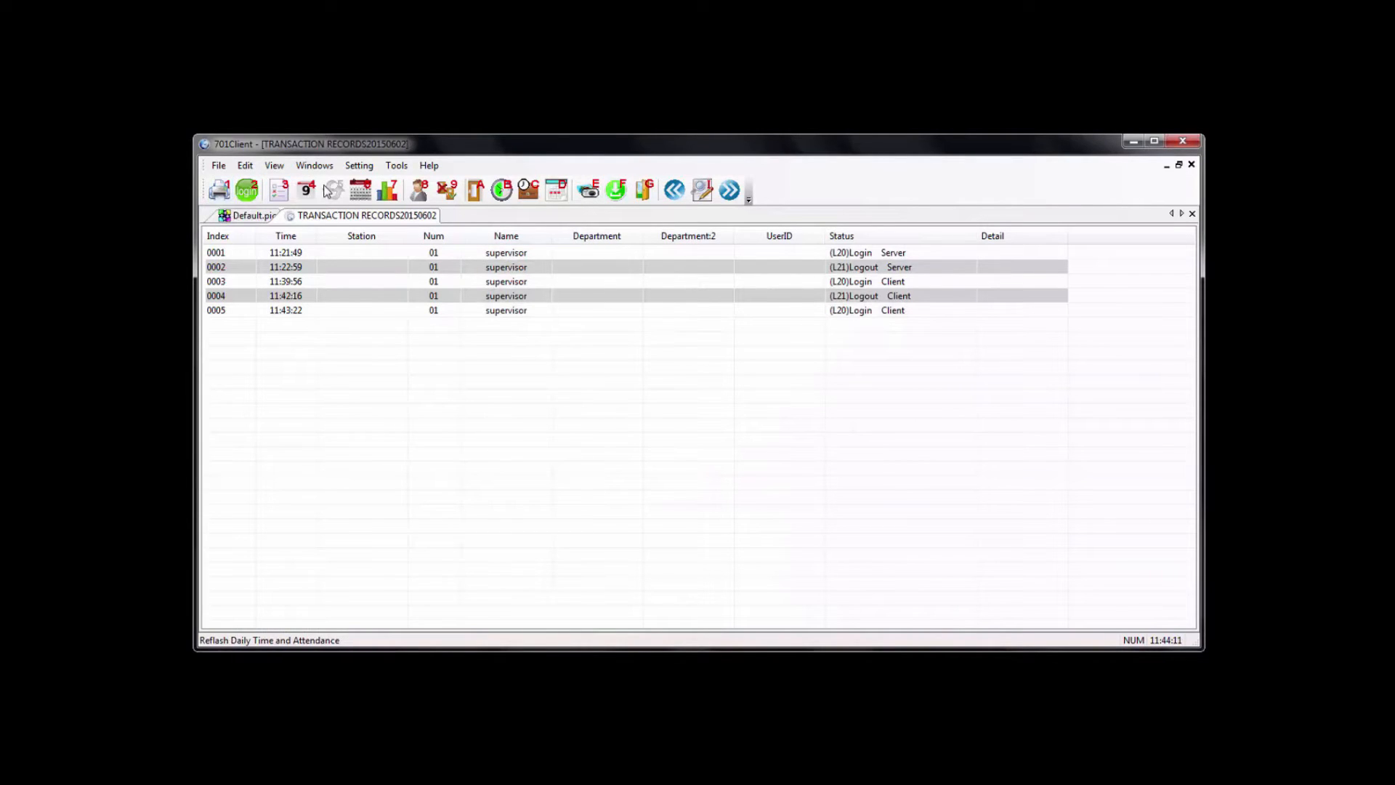
Start editing user card 1 in User Card Edit, selecting its Card ID and access mode list
{"action": "left_click", "coordinate": [421, 191]}
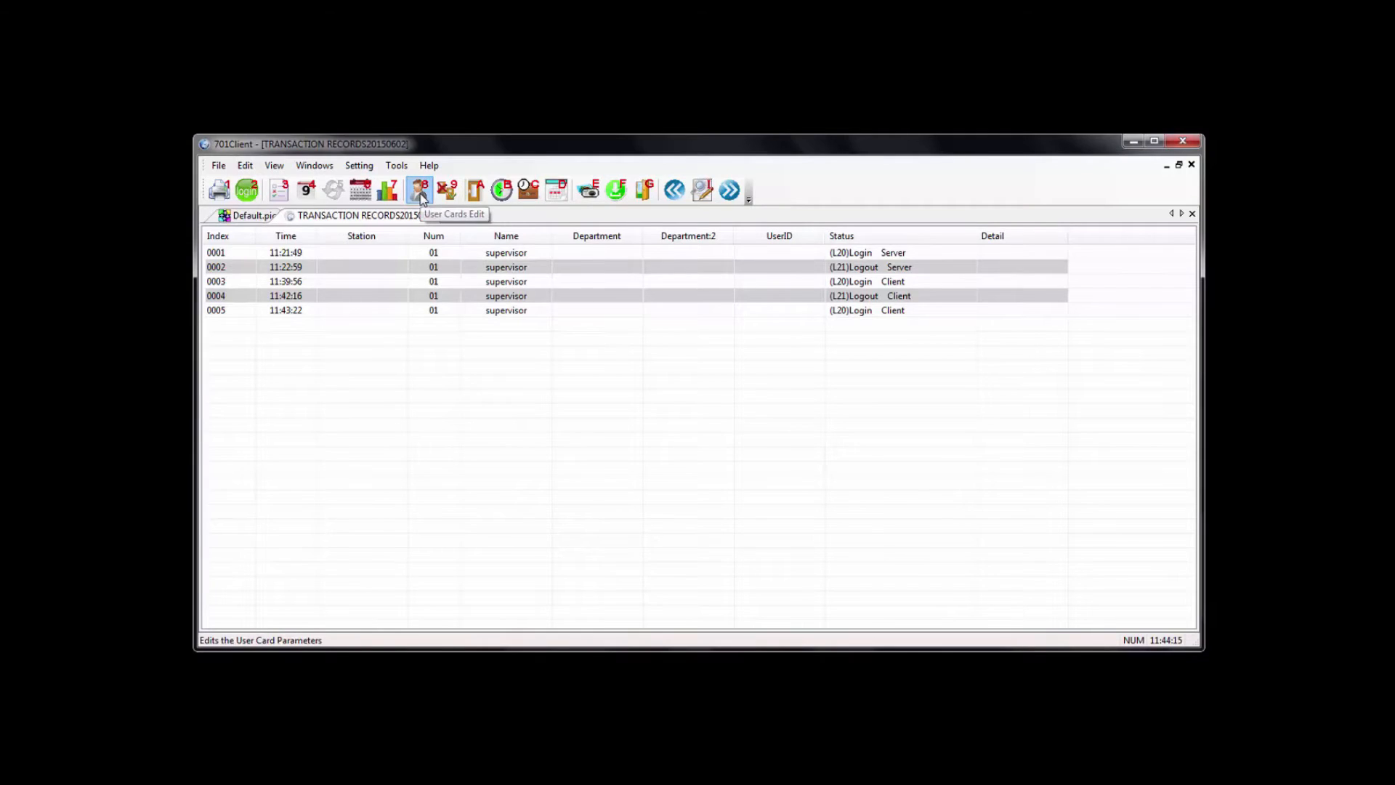
{"action": "left_click_drag", "start_coordinate": [353, 210], "coordinate": [457, 233]}
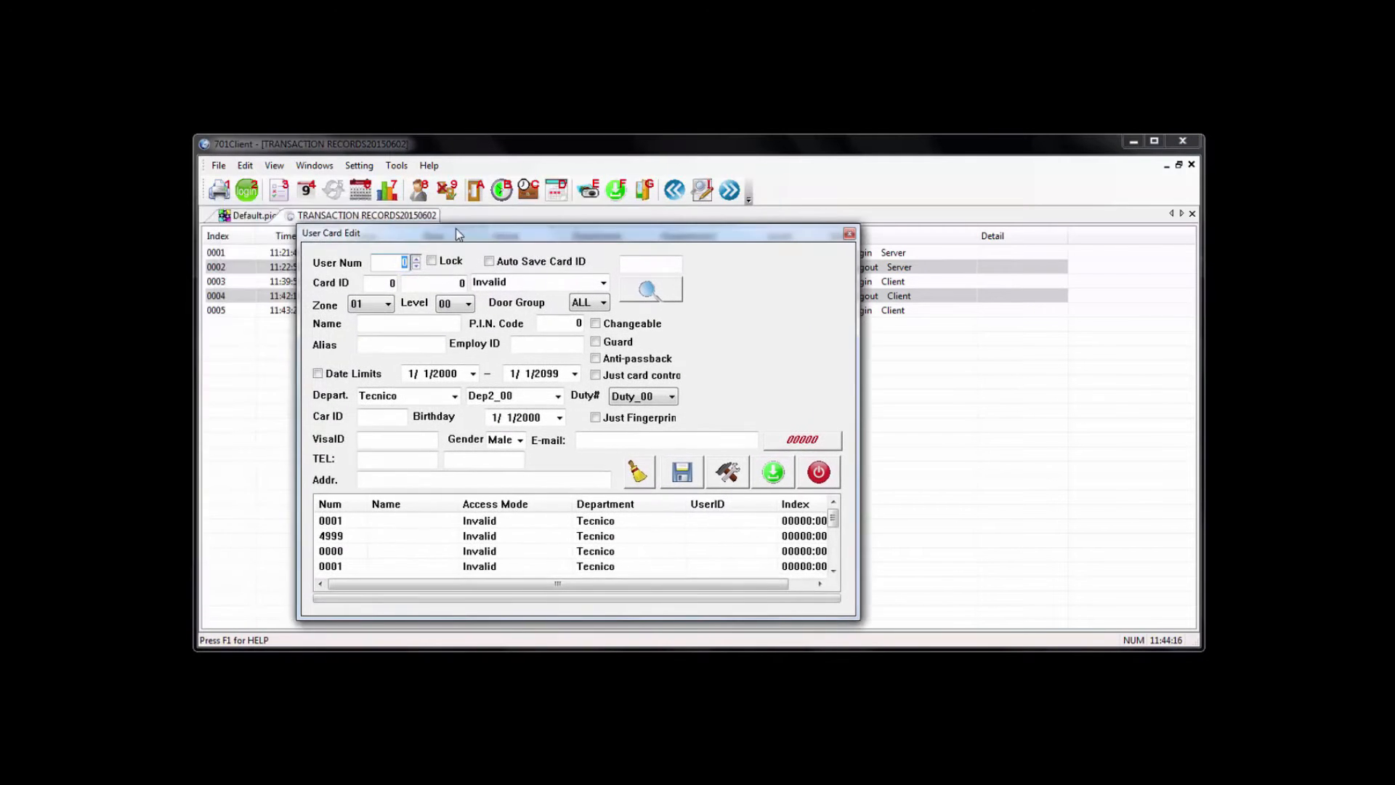
{"action": "left_click", "coordinate": [415, 258]}
{"action": "double_click", "coordinate": [390, 282]}
{"action": "left_click", "coordinate": [603, 283]}
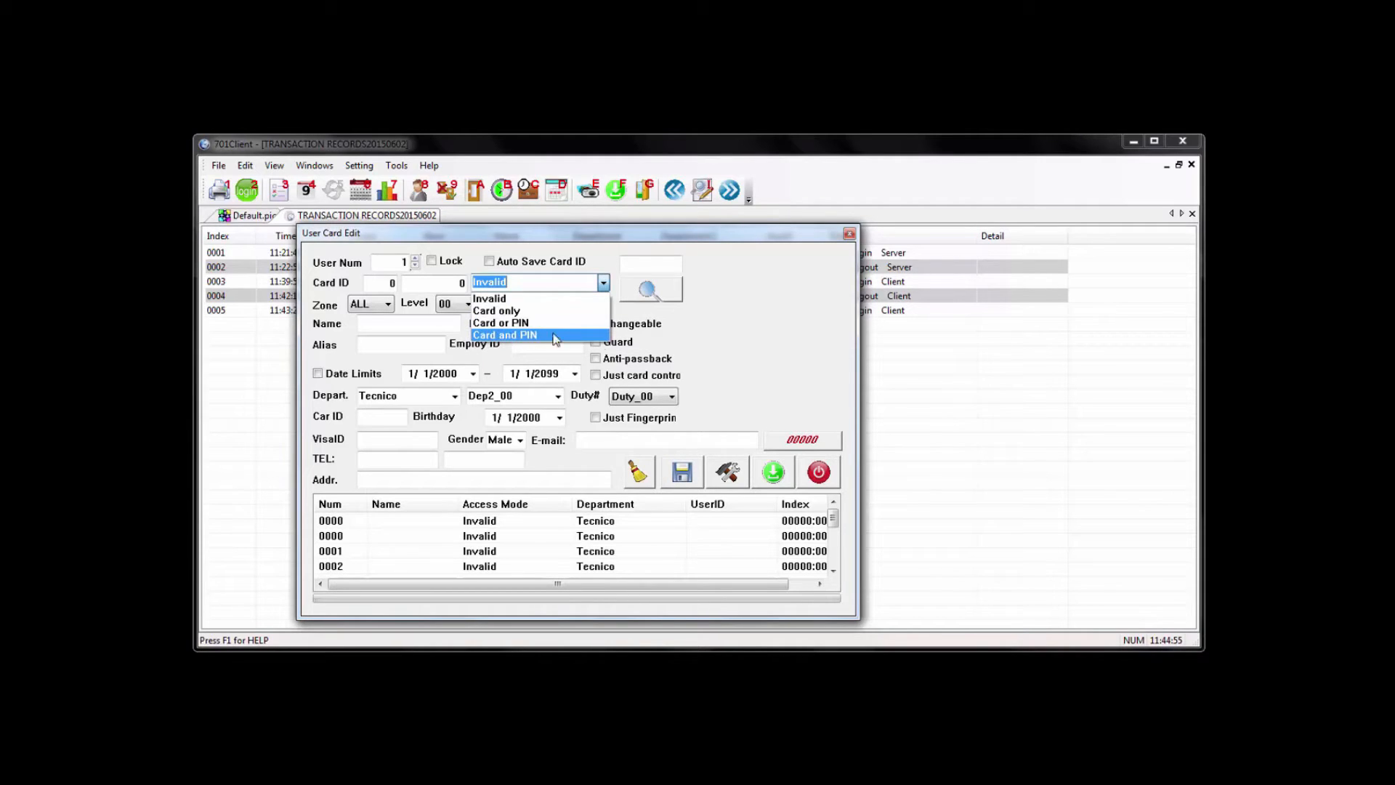
{"action": "key", "text": "Escape"}
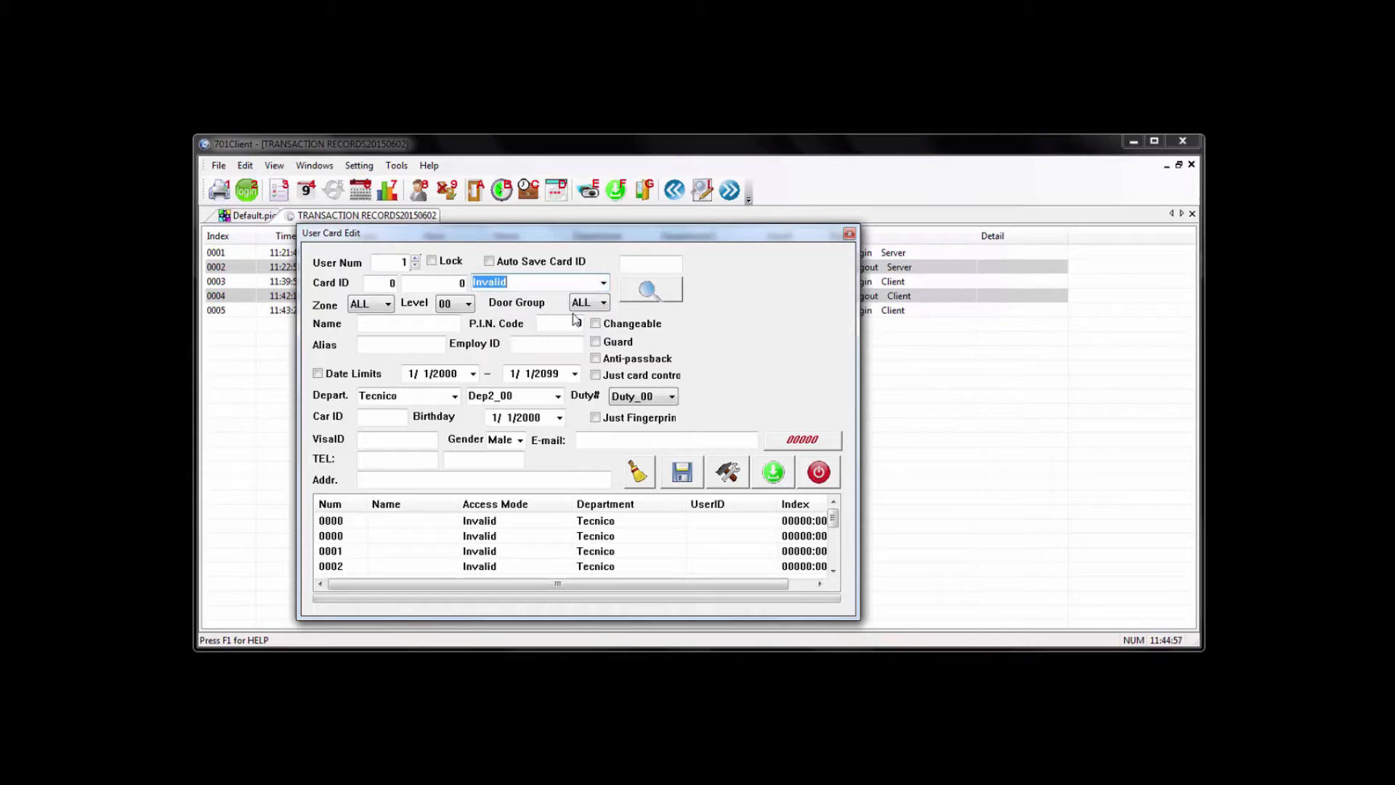
{"action": "left_click", "coordinate": [361, 306]}
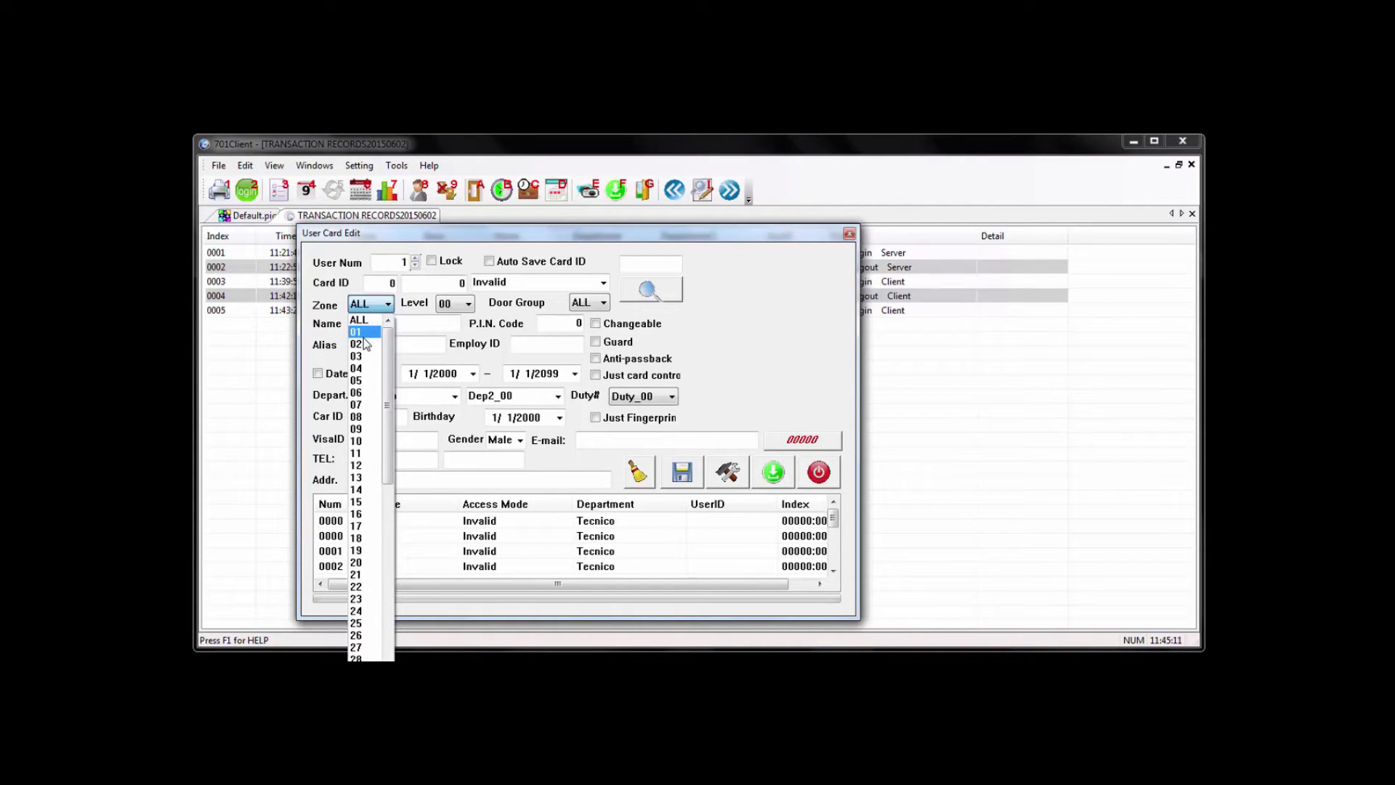
{"action": "left_click", "coordinate": [467, 306]}
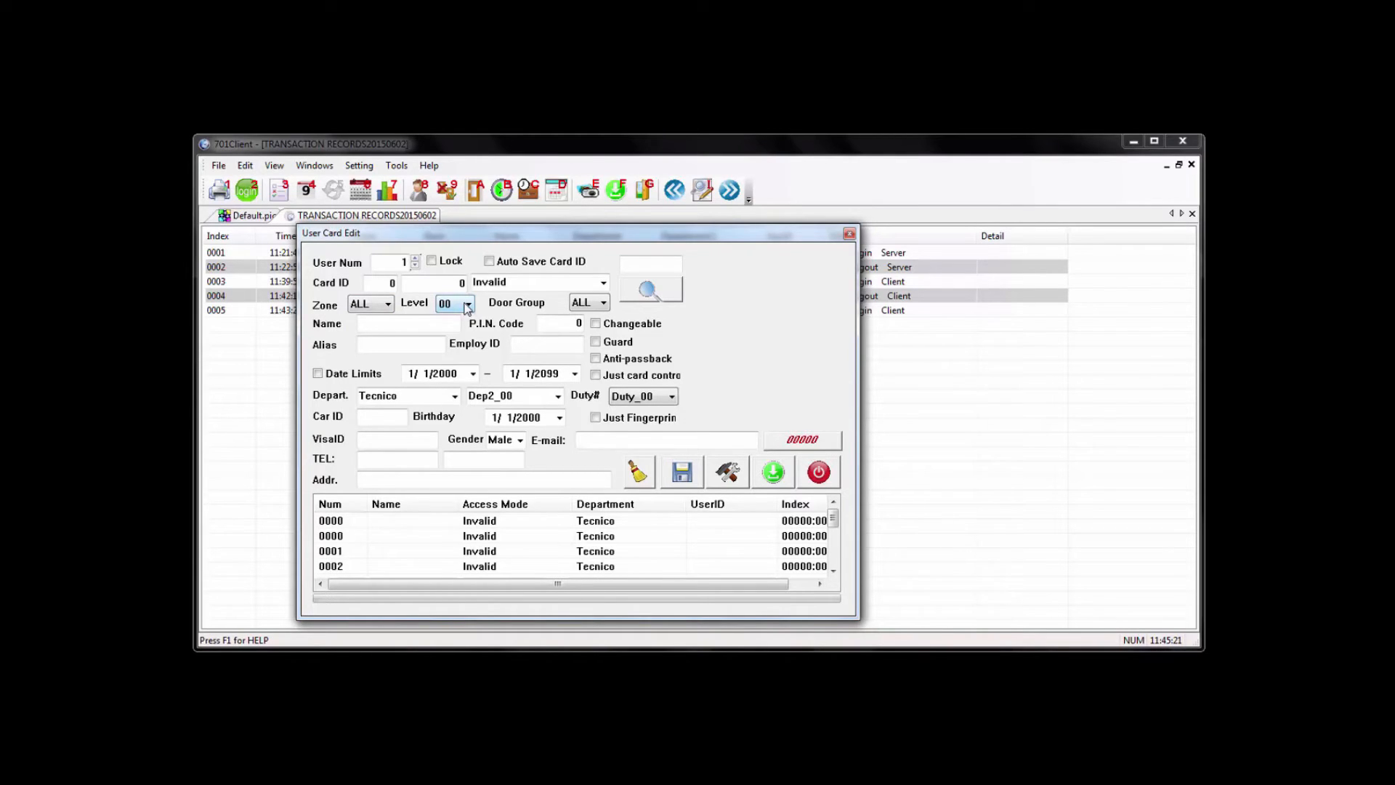
{"action": "left_click", "coordinate": [602, 303]}
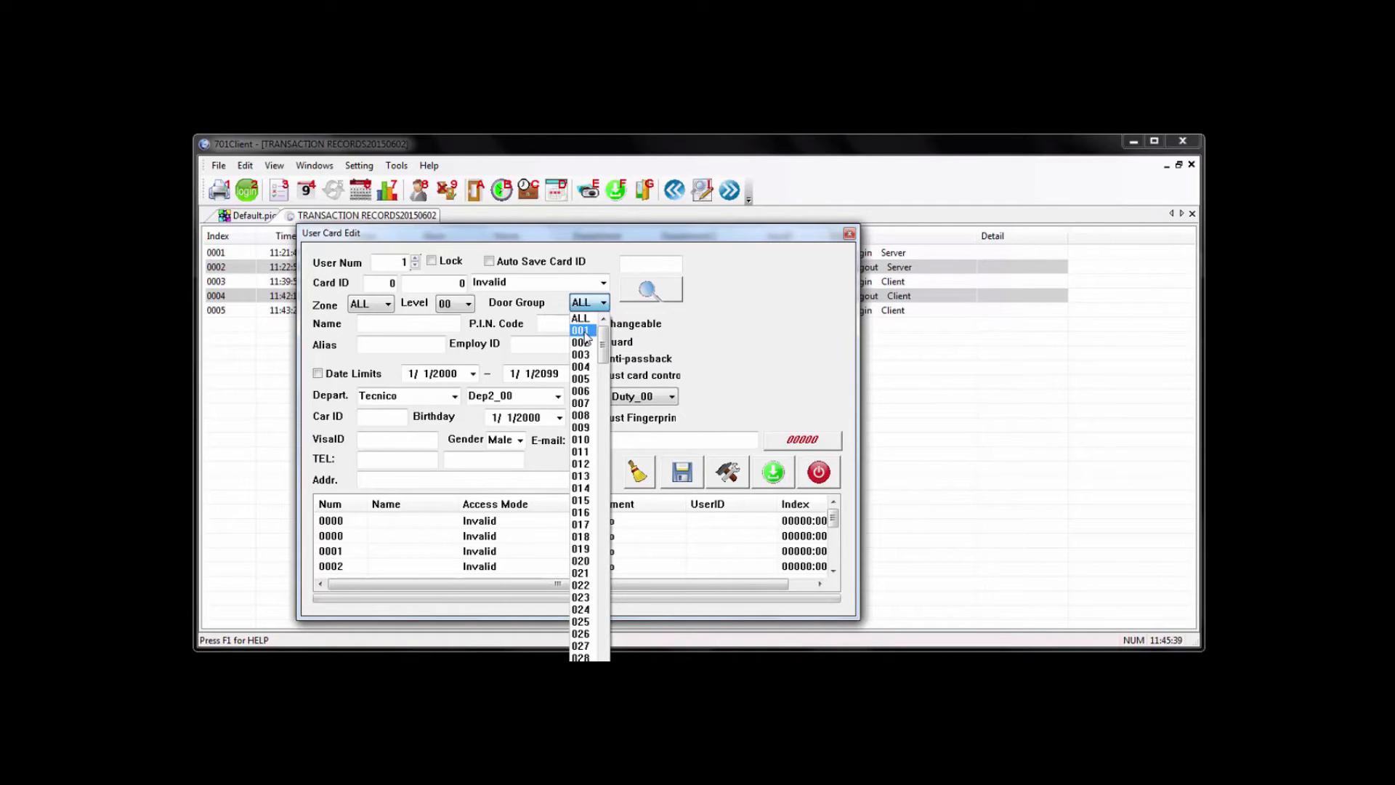
{"action": "left_click", "coordinate": [542, 305]}
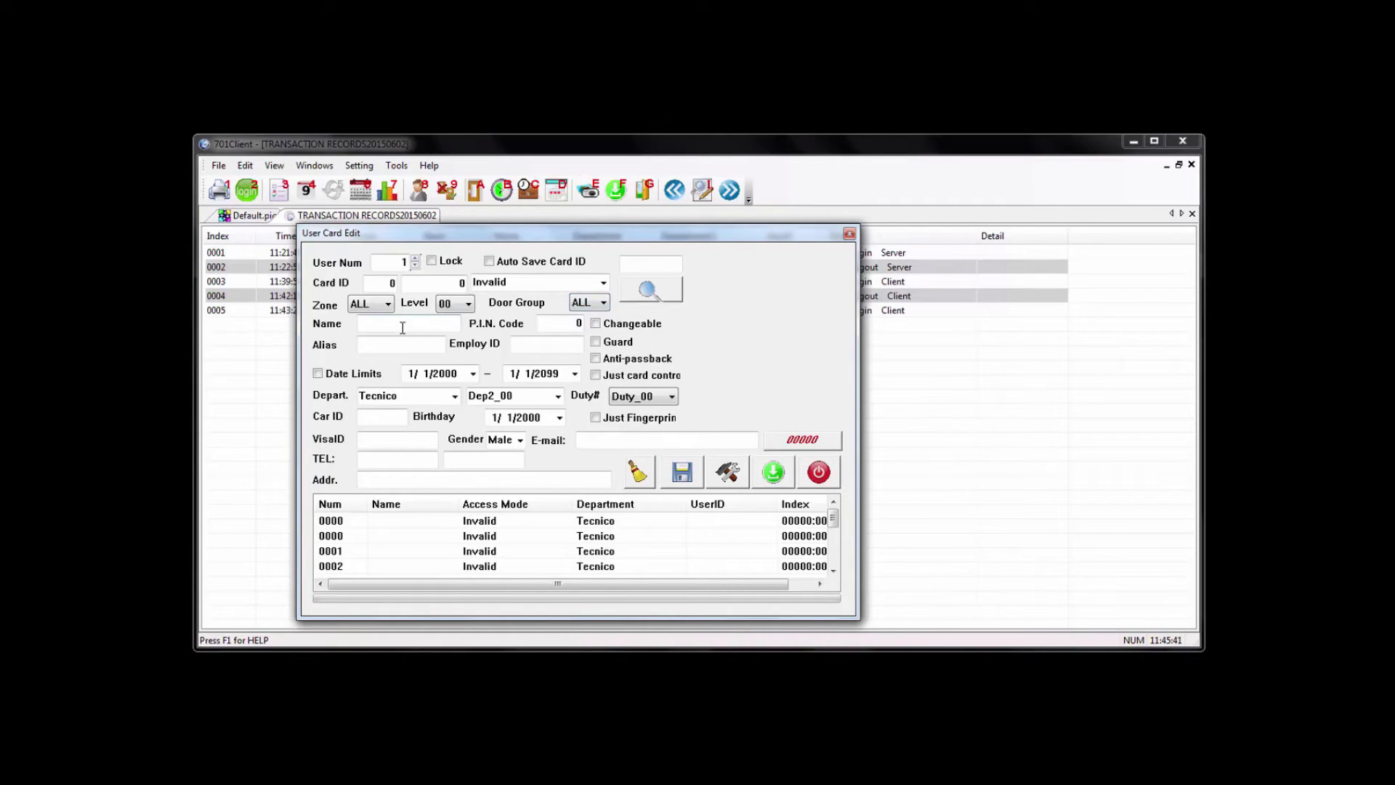
Fill in the user's name and PIN, then save user card 1 and download it to the controller
{"action": "left_click", "coordinate": [362, 327]}
{"action": "key", "text": "Tab"}
{"action": "left_click", "coordinate": [685, 478]}
{"action": "left_click", "coordinate": [778, 475]}
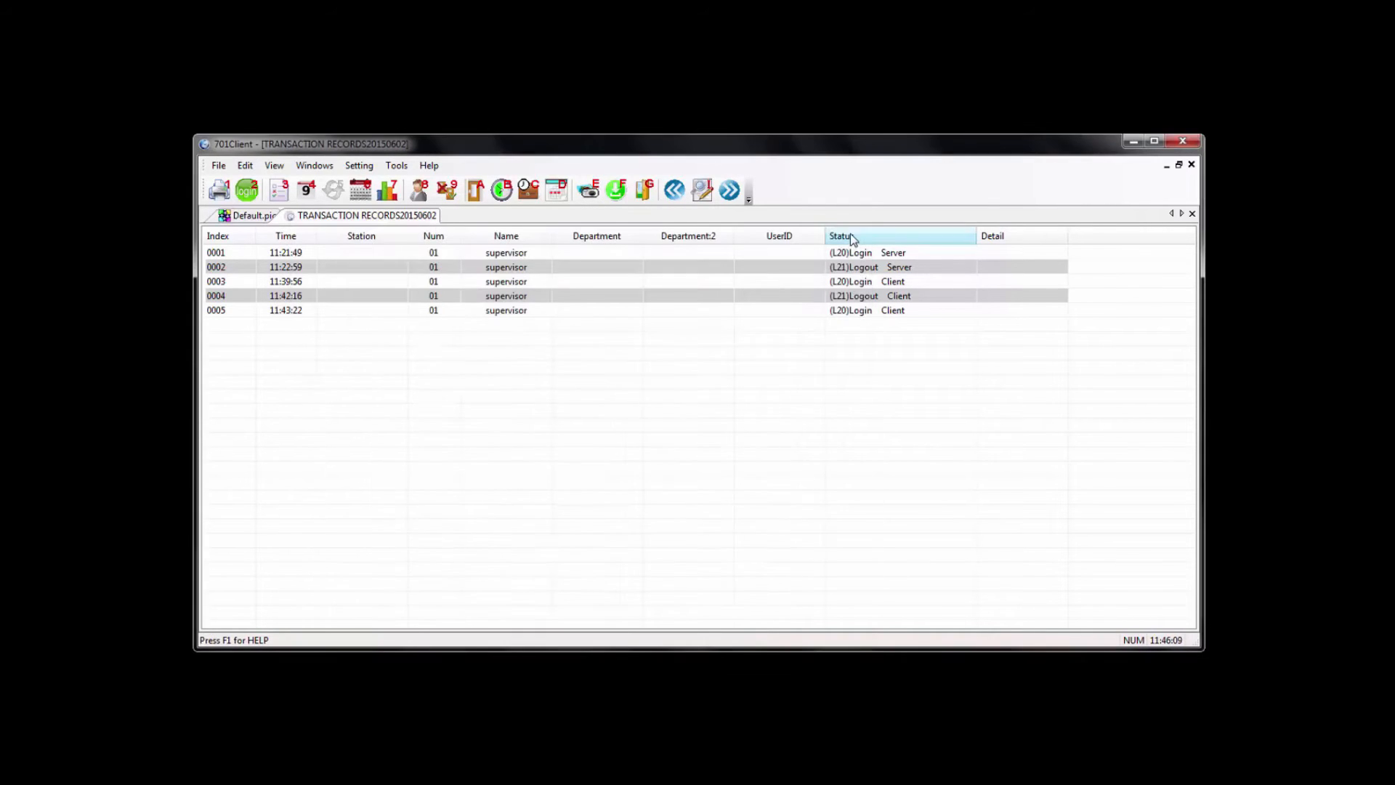
Add door 001 named Front Door in the Door Name Editor and close it
{"action": "left_click", "coordinate": [477, 191]}
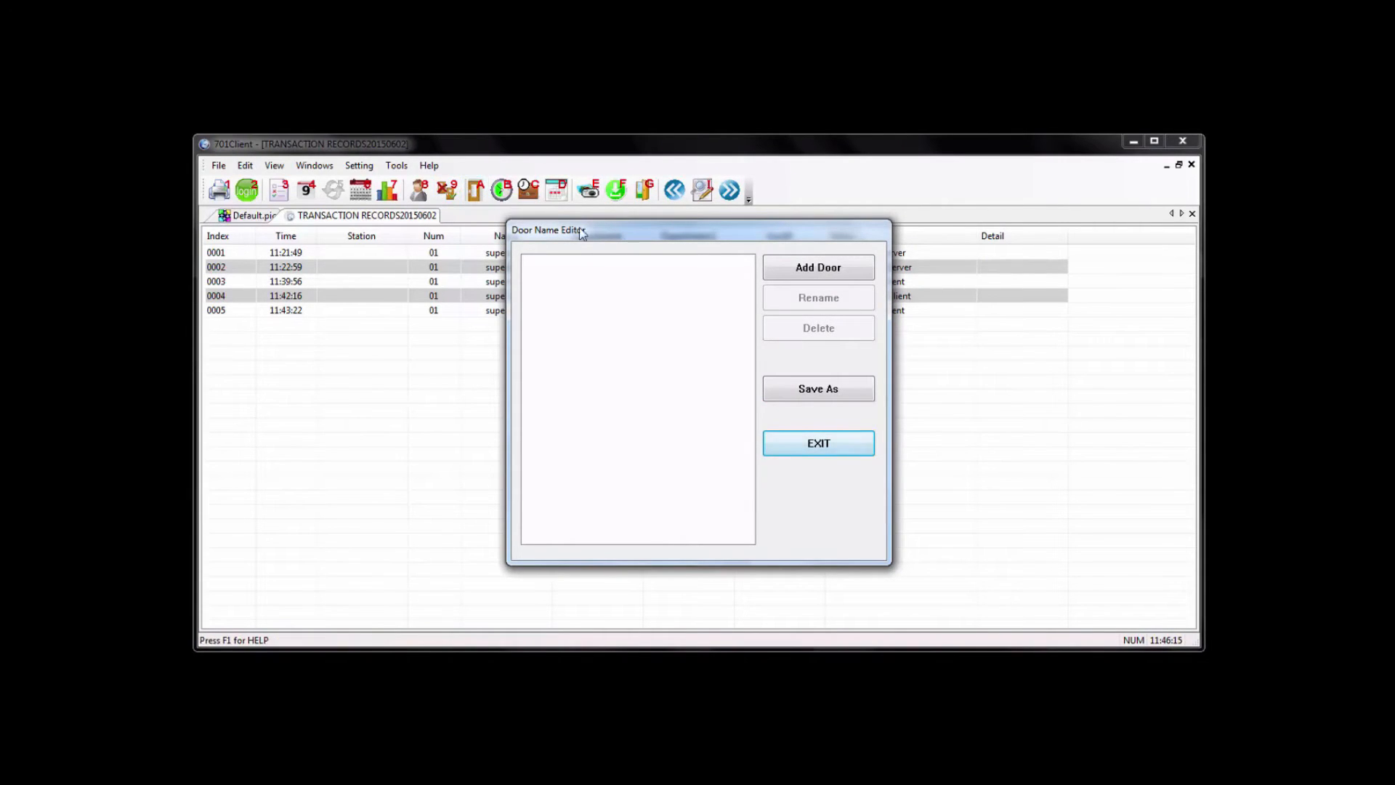
{"action": "left_click", "coordinate": [799, 269]}
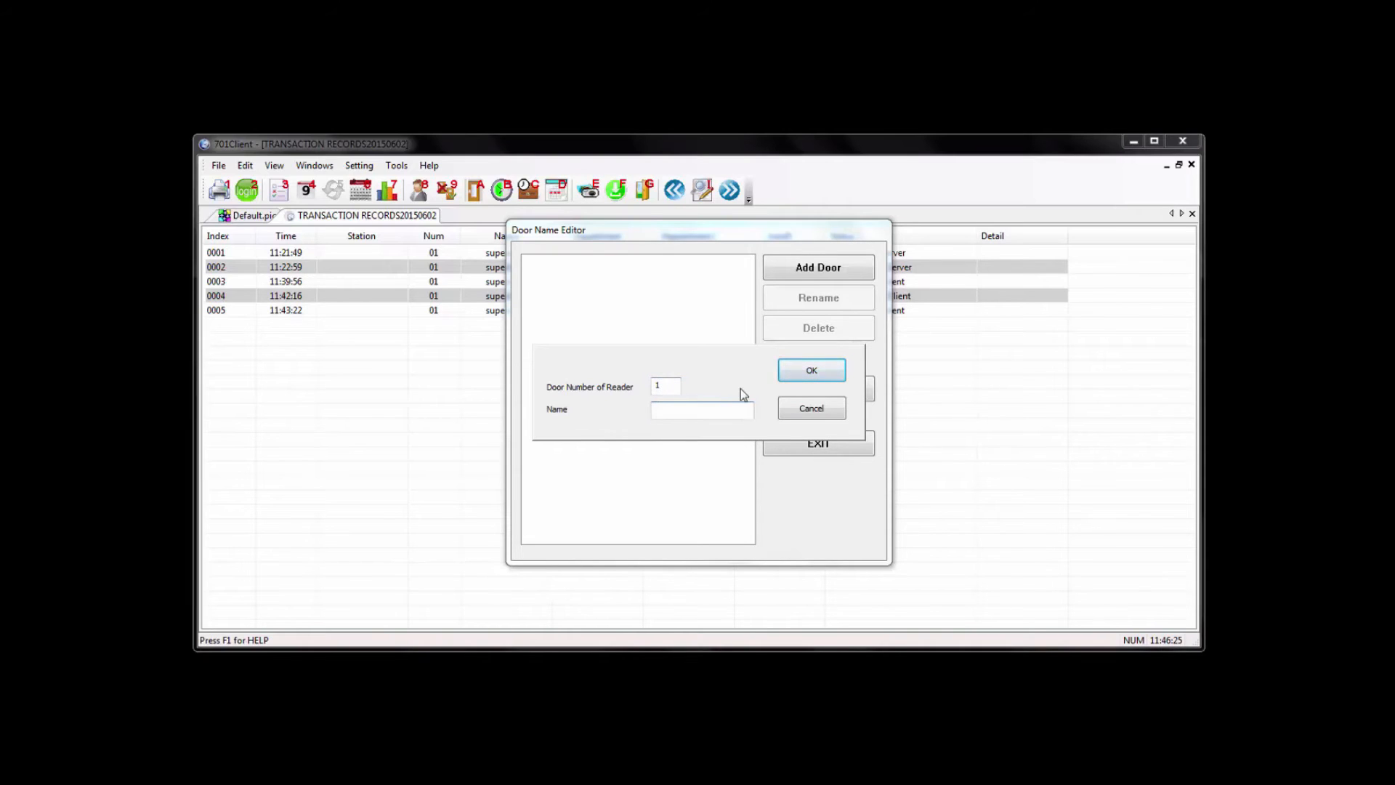
{"action": "type", "text": "Front D"}
{"action": "type", "text": "oor"}
{"action": "left_click", "coordinate": [810, 371]}
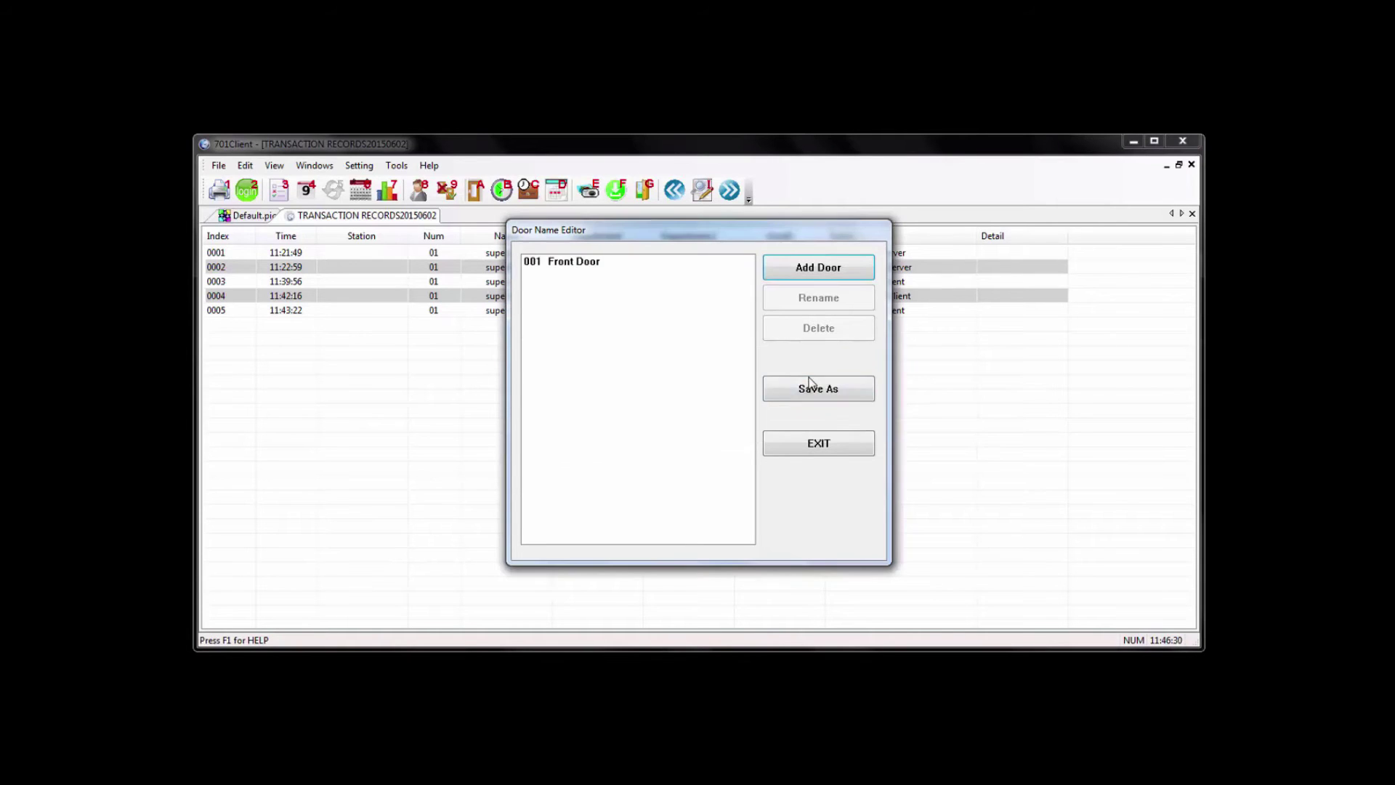
{"action": "left_click", "coordinate": [829, 441]}
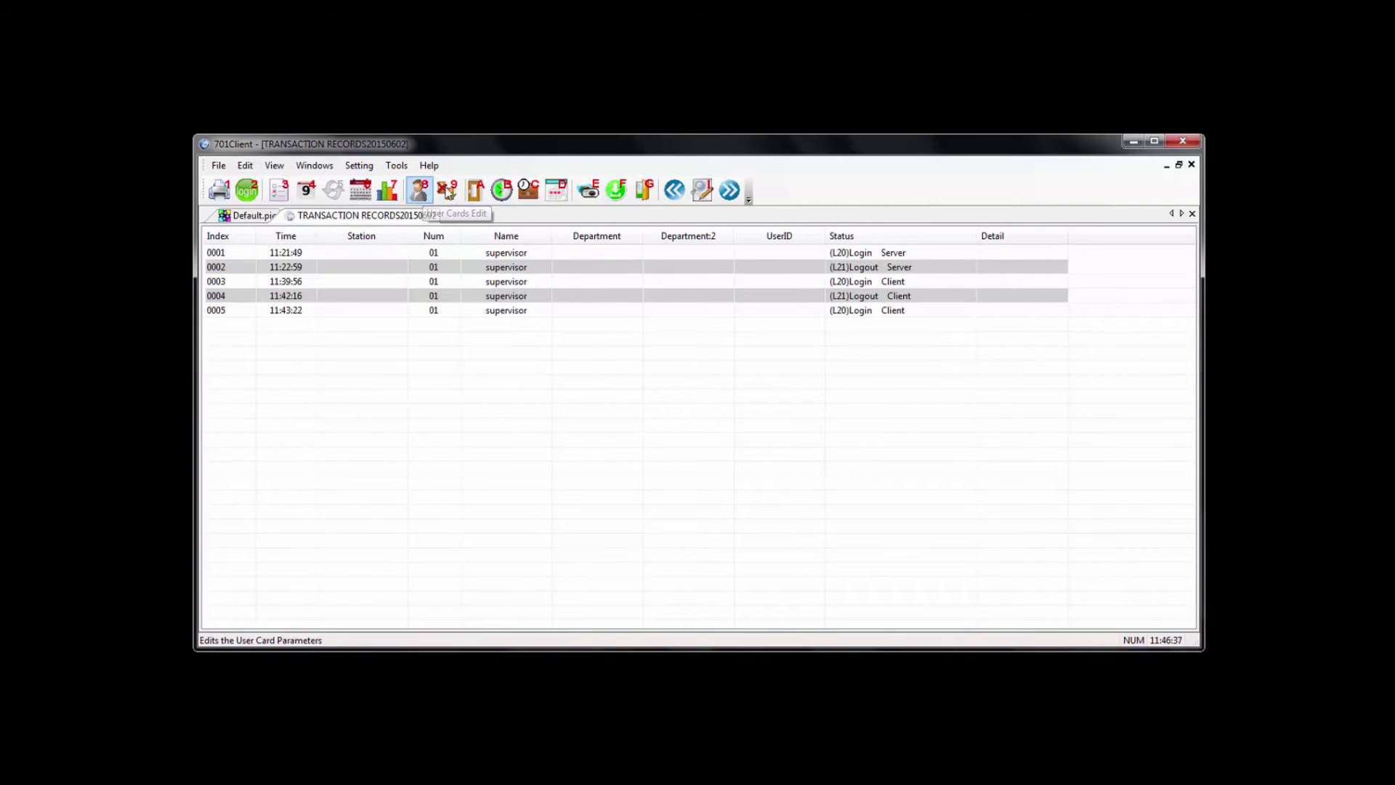
Select ZONE 01 and set Monday access start 08:00 and end 17:00
{"action": "left_click", "coordinate": [501, 192]}
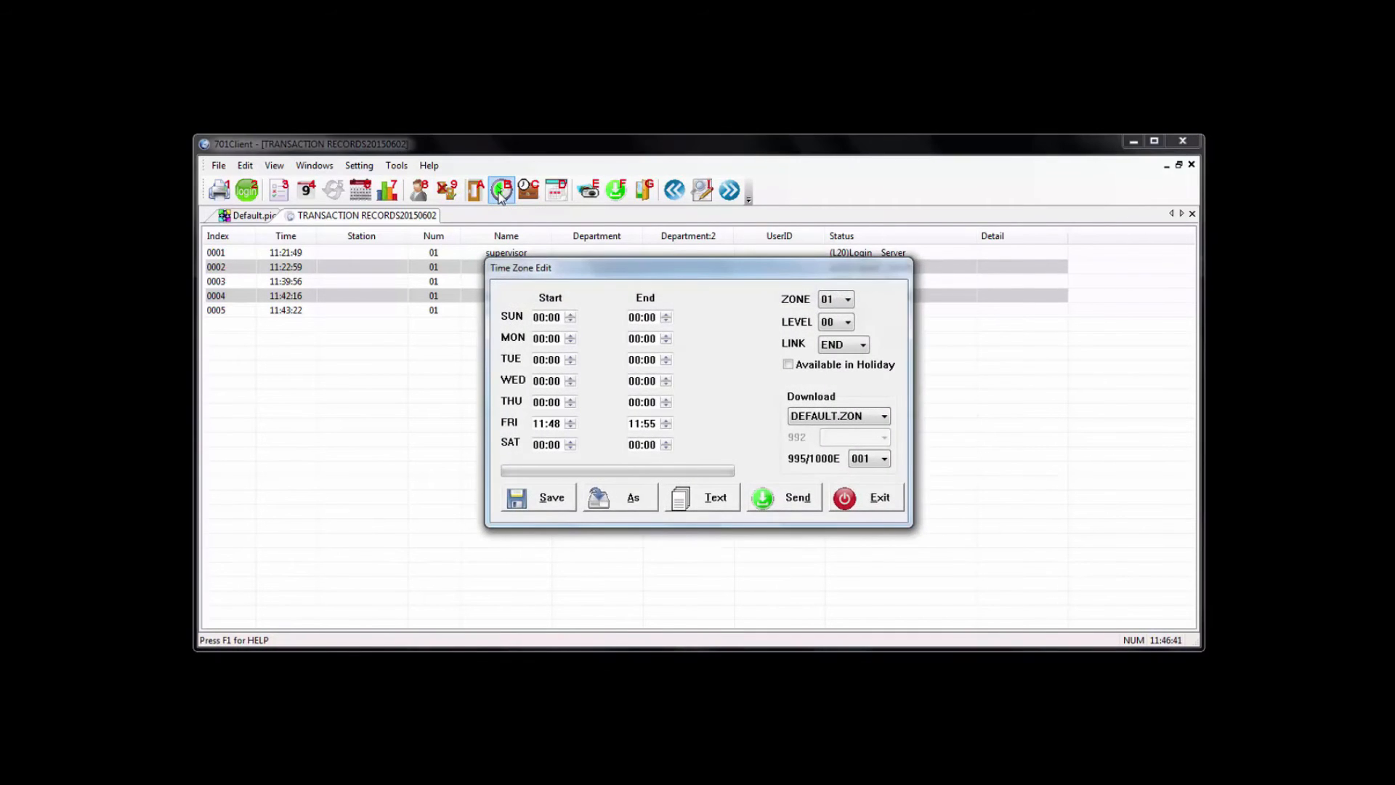
{"action": "left_click", "coordinate": [847, 299]}
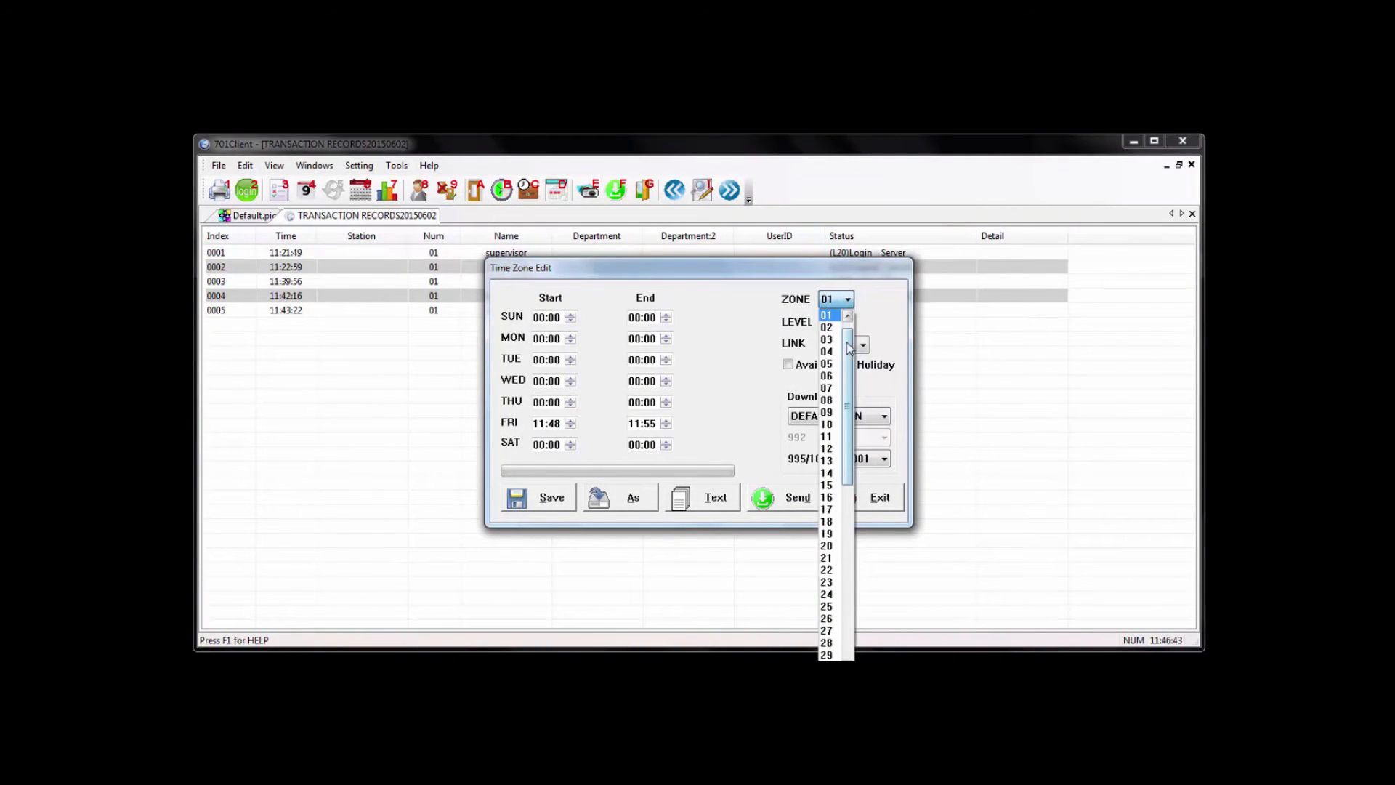
{"action": "left_click_drag", "start_coordinate": [848, 338], "coordinate": [849, 480]}
{"action": "scroll", "coordinate": [848, 392], "scroll_direction": "up", "scroll_amount": 10}
{"action": "left_click", "coordinate": [827, 329]}
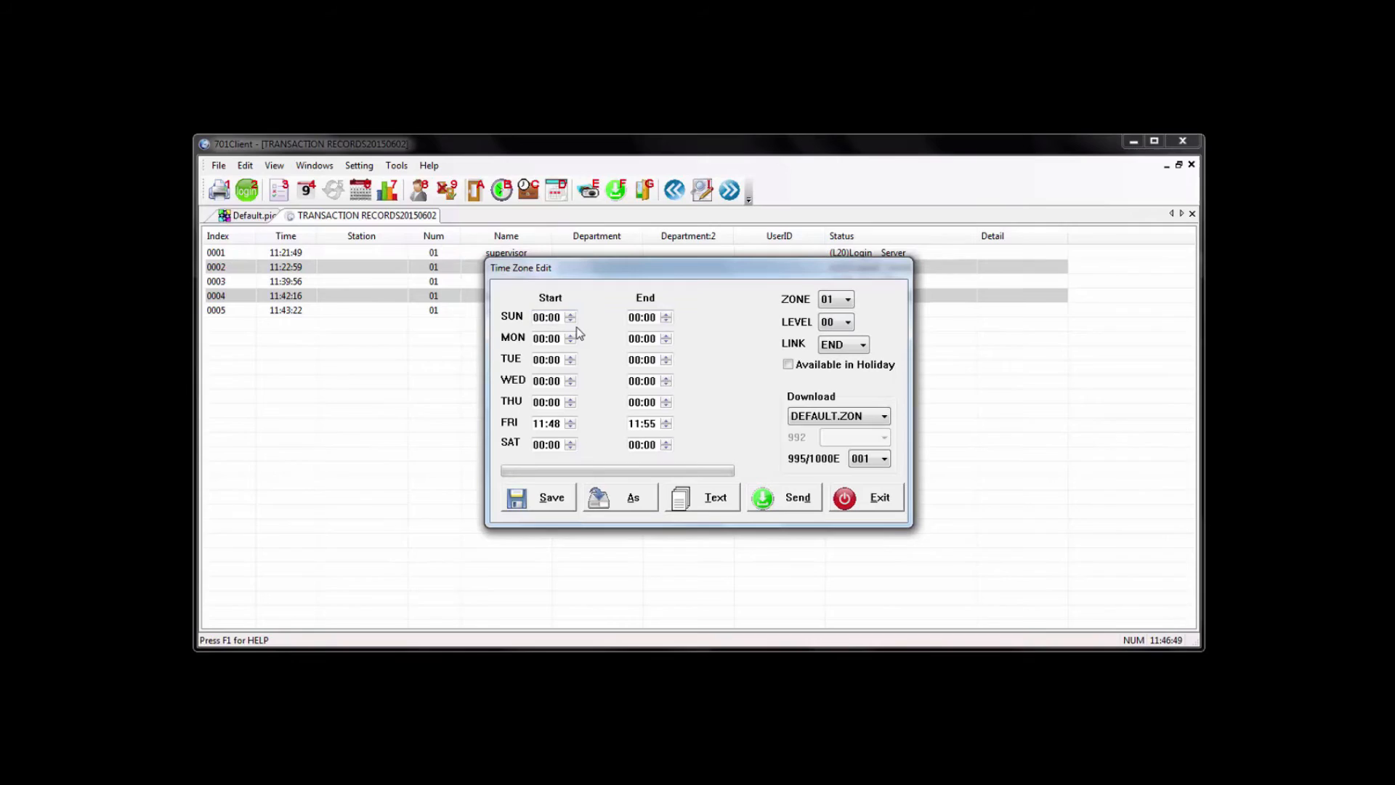
{"action": "left_click", "coordinate": [541, 318]}
{"action": "left_click", "coordinate": [542, 338]}
{"action": "type", "text": "08"}
{"action": "left_click", "coordinate": [636, 338]}
{"action": "type", "text": "17"}
Set the zone's LINK to END and save time zone 01
{"action": "left_click", "coordinate": [840, 344]}
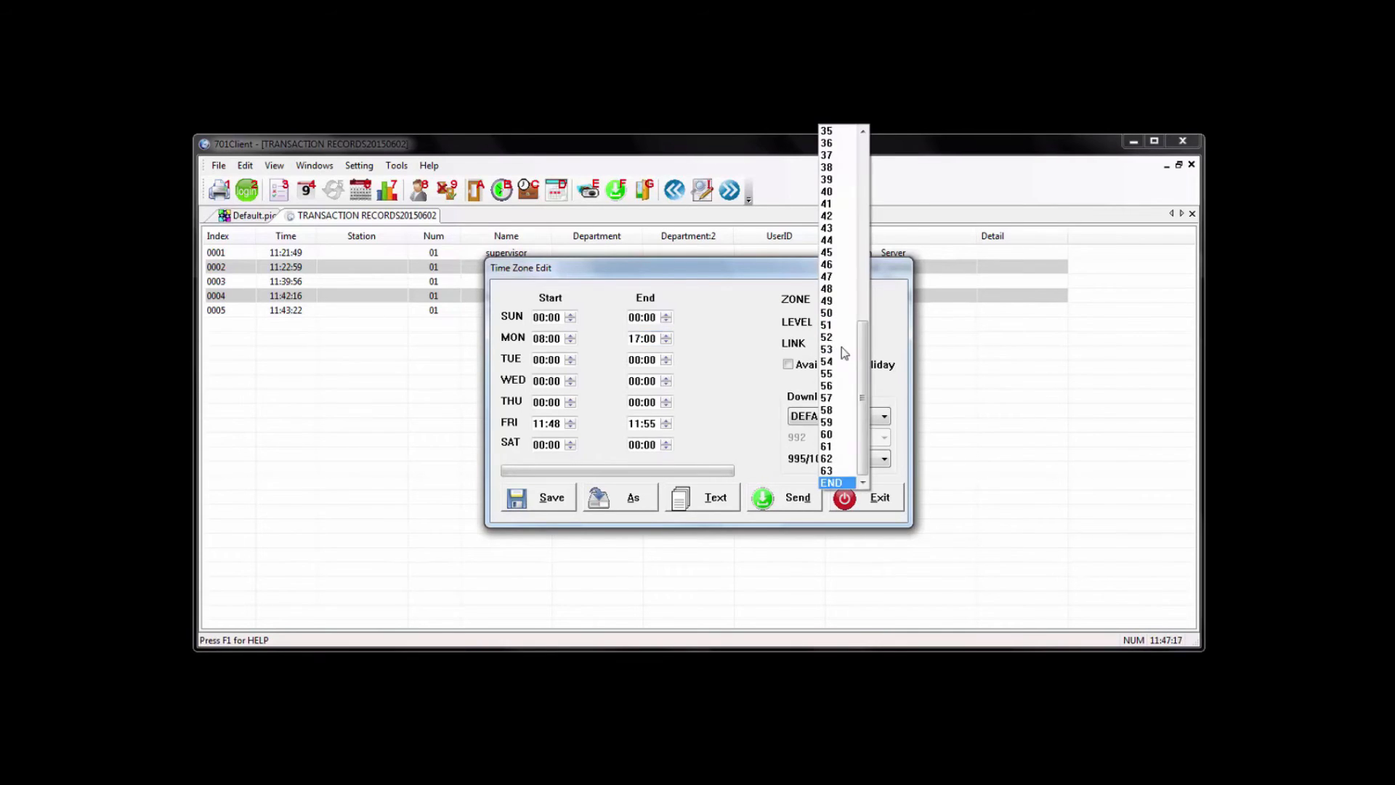
{"action": "left_click", "coordinate": [831, 483]}
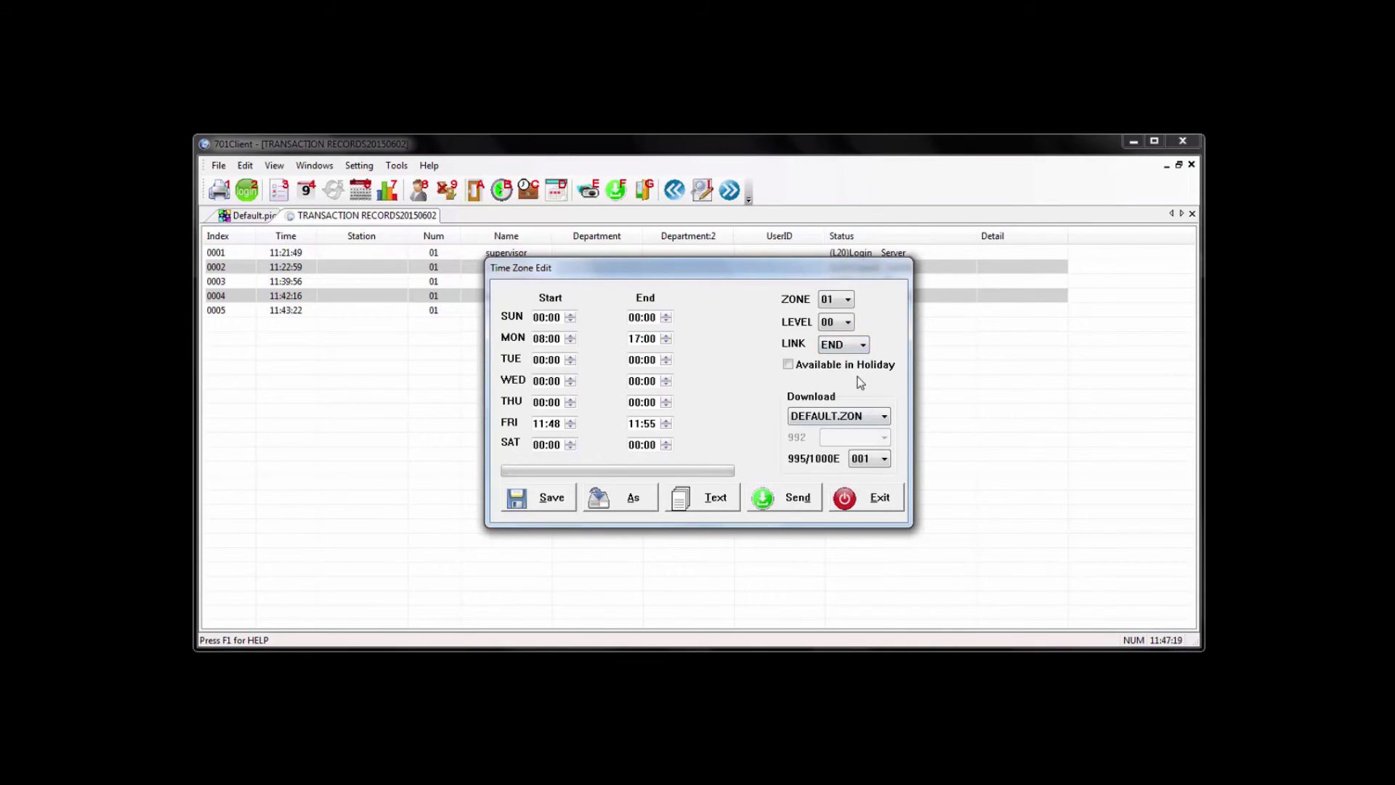
{"action": "left_click", "coordinate": [551, 499]}
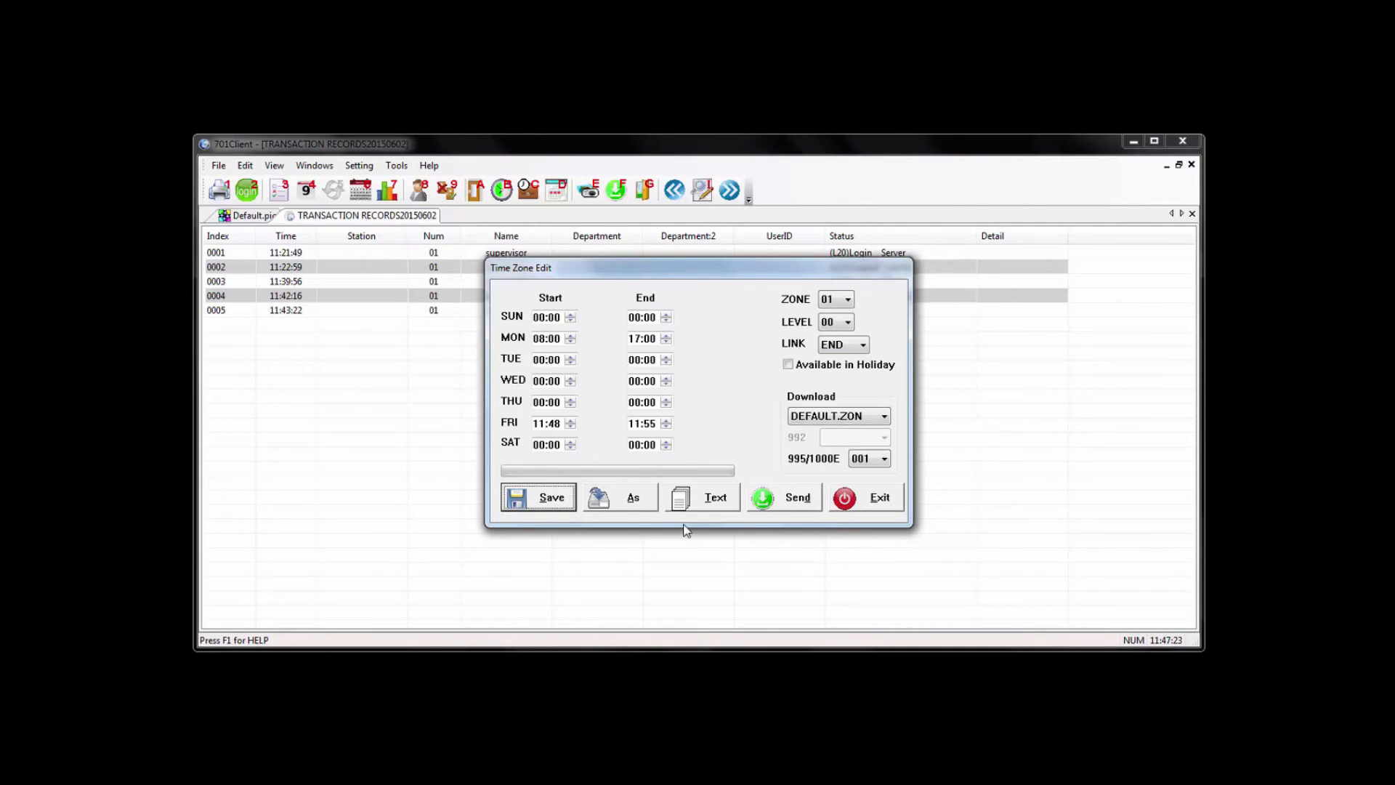
Close the time zone editor and download time zones to controller 001 at 100%
{"action": "left_click", "coordinate": [845, 499]}
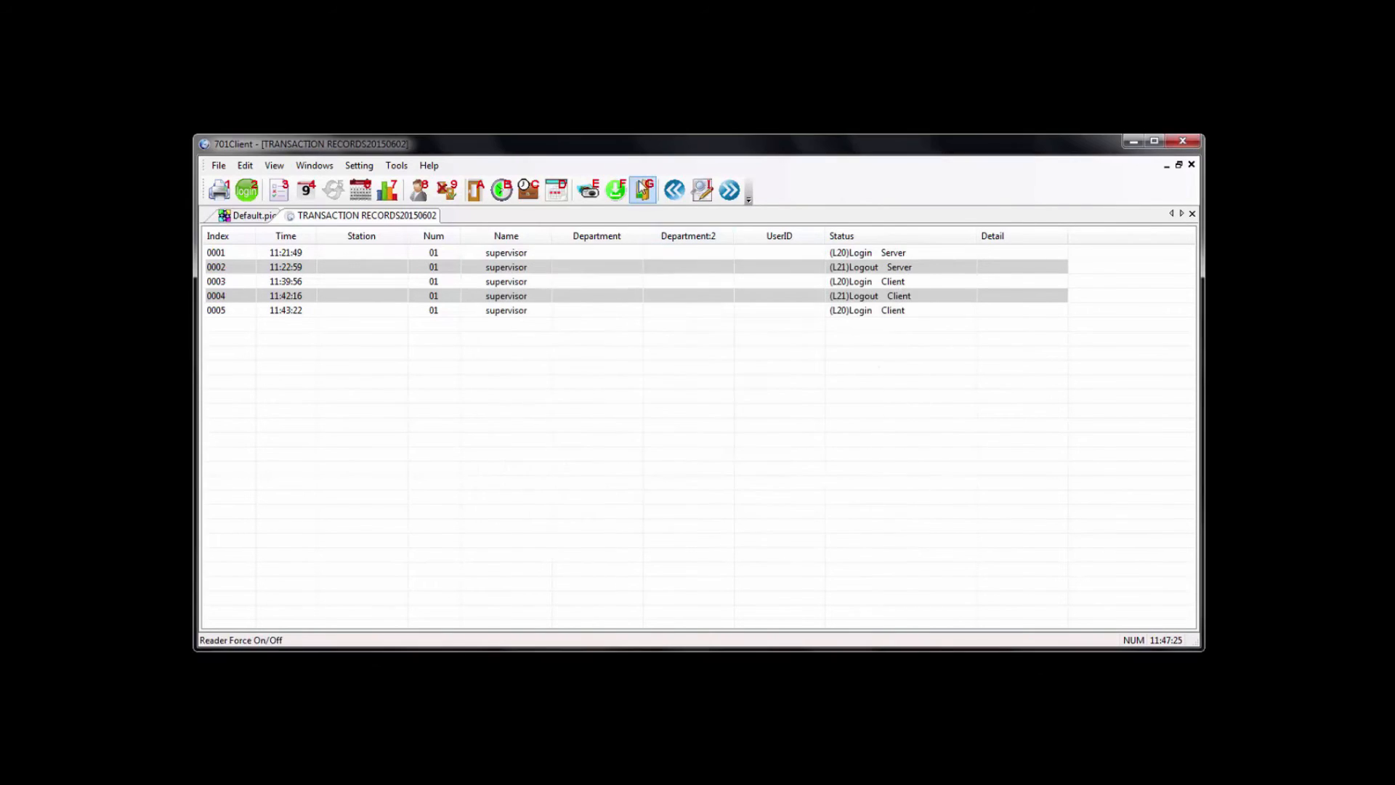
{"action": "left_click", "coordinate": [617, 193]}
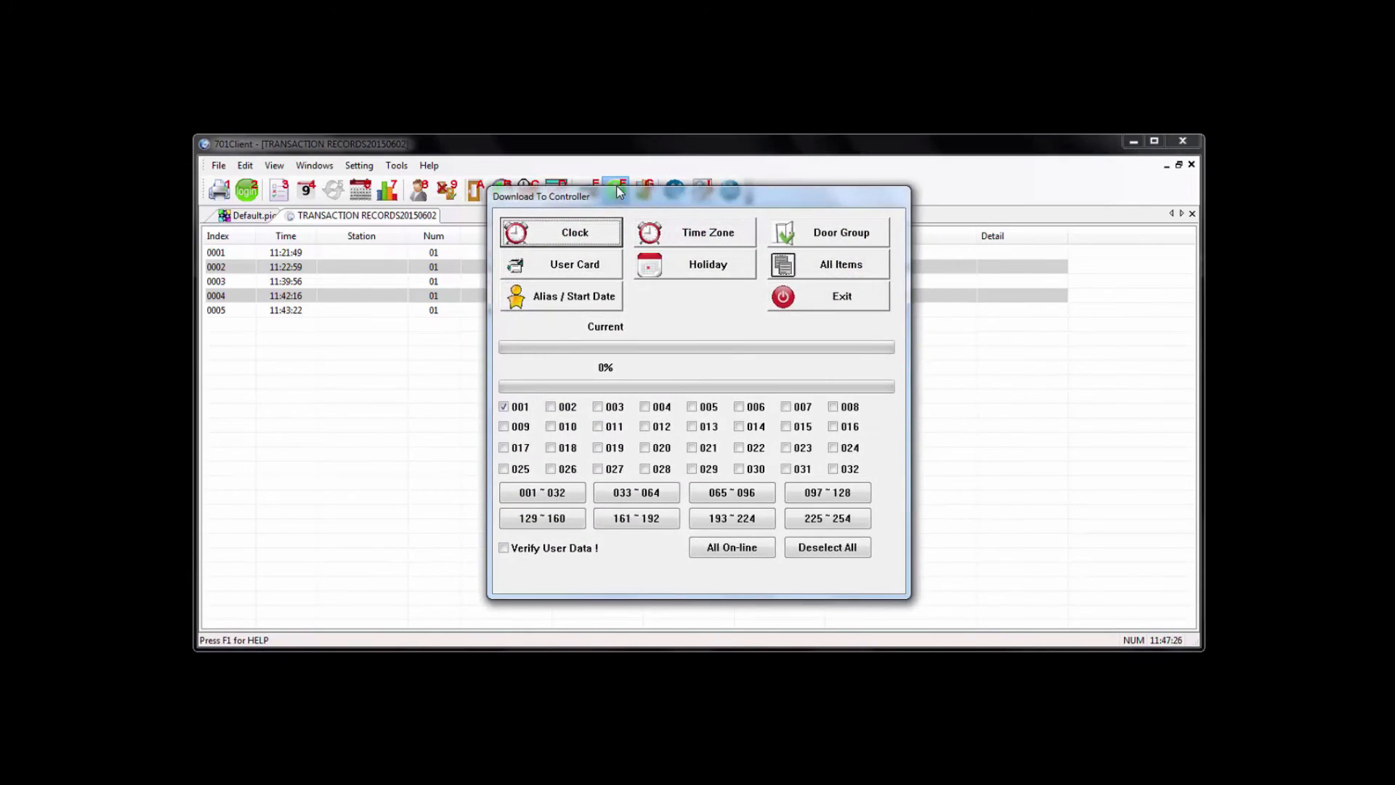
{"action": "left_click_drag", "start_coordinate": [611, 185], "coordinate": [784, 219]}
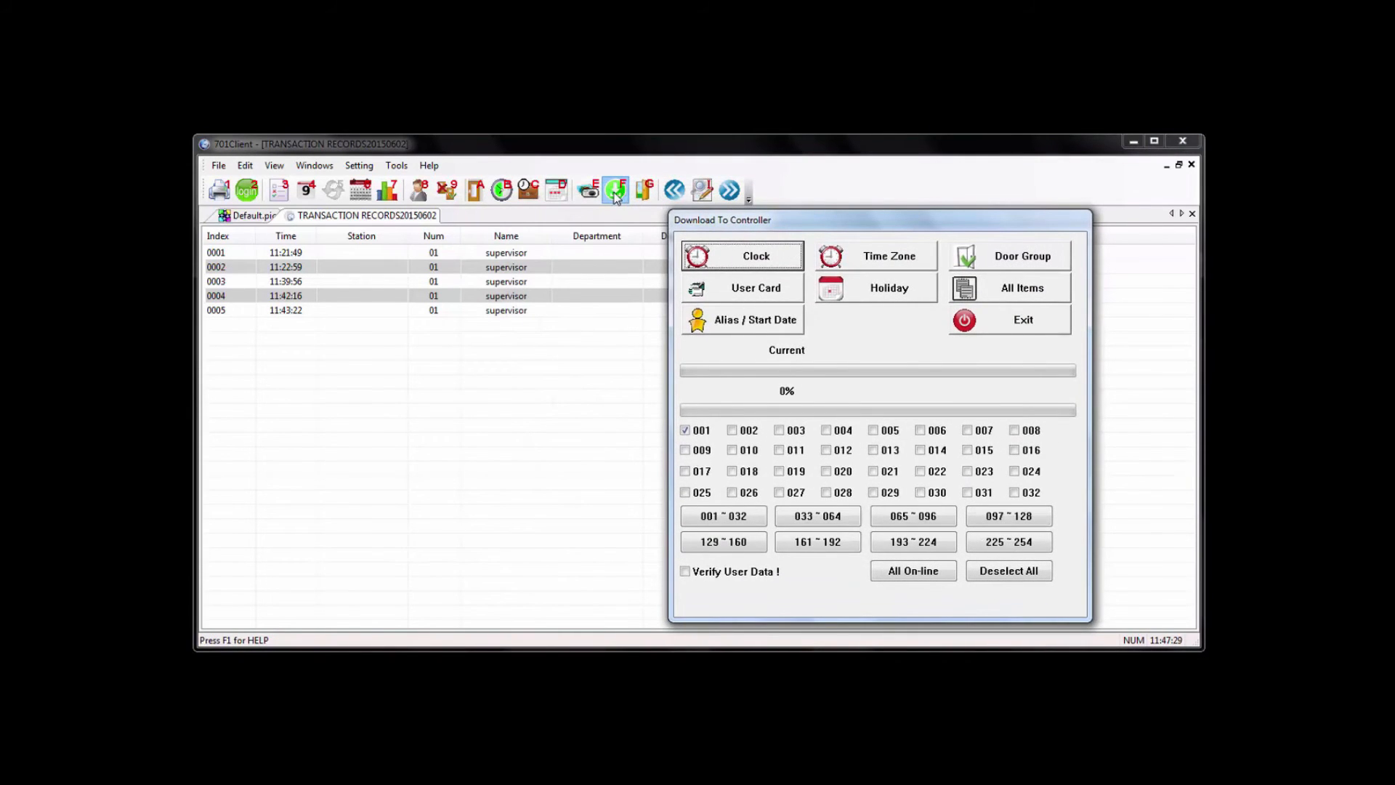
{"action": "left_click", "coordinate": [899, 257]}
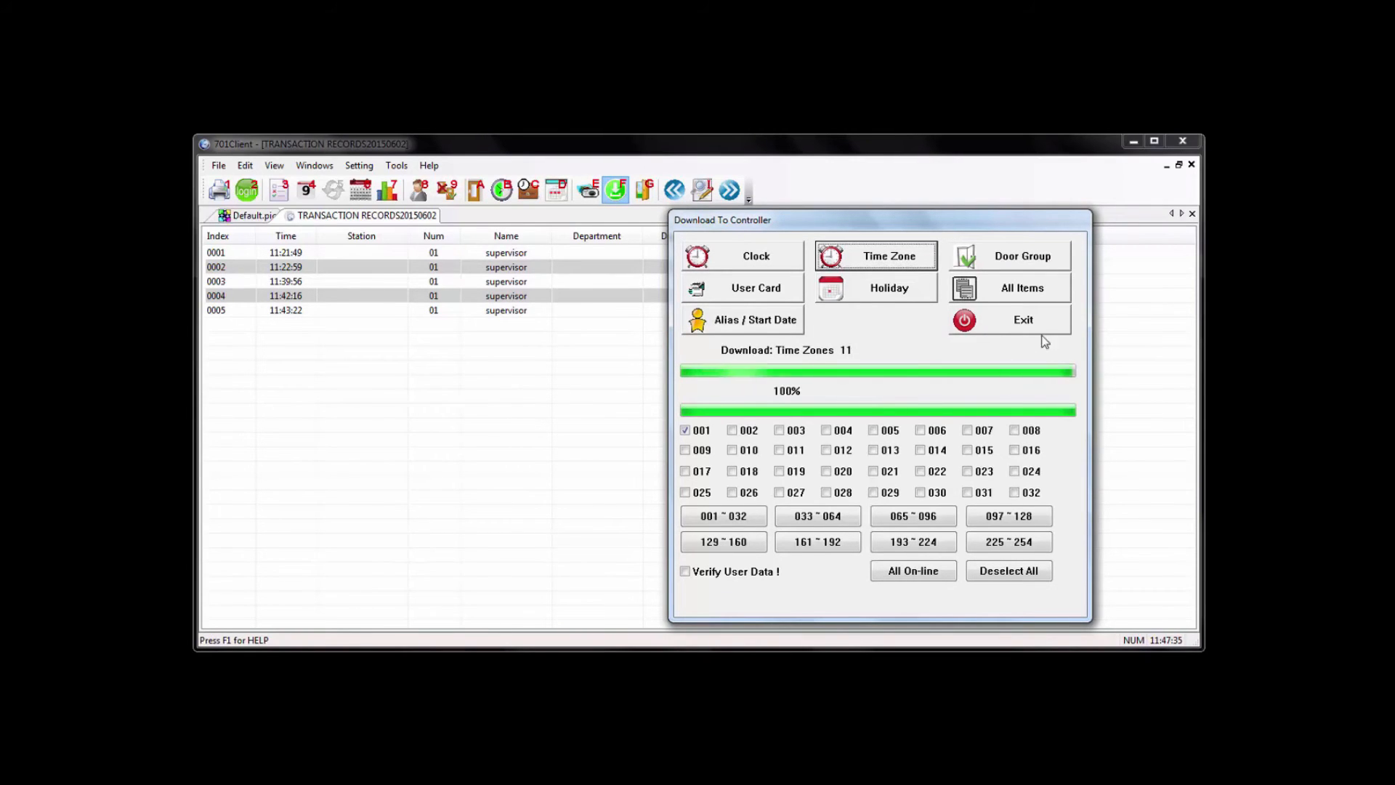
{"action": "left_click", "coordinate": [1023, 319]}
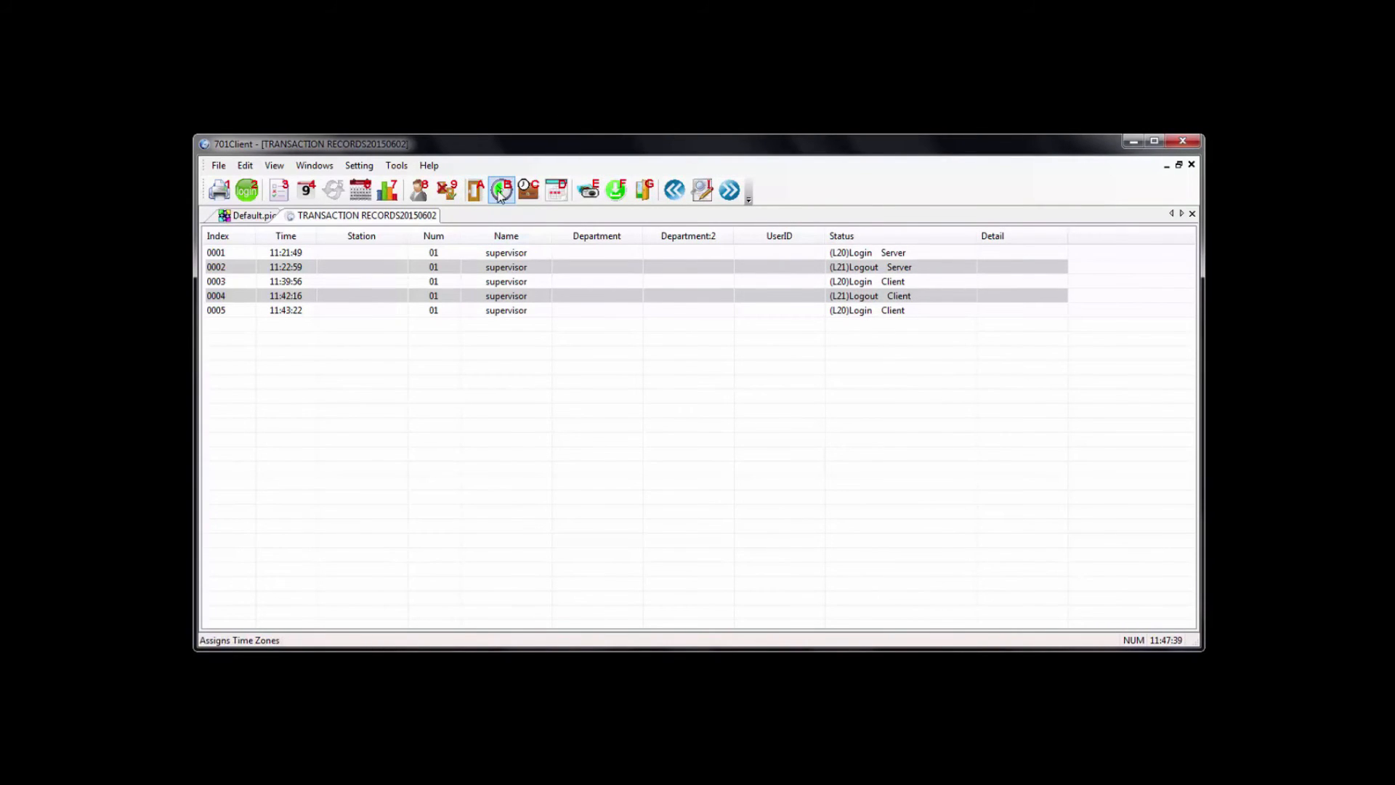
Save door group 001 with 001 Front Door ticked and close the door group editor
{"action": "left_click", "coordinate": [450, 193]}
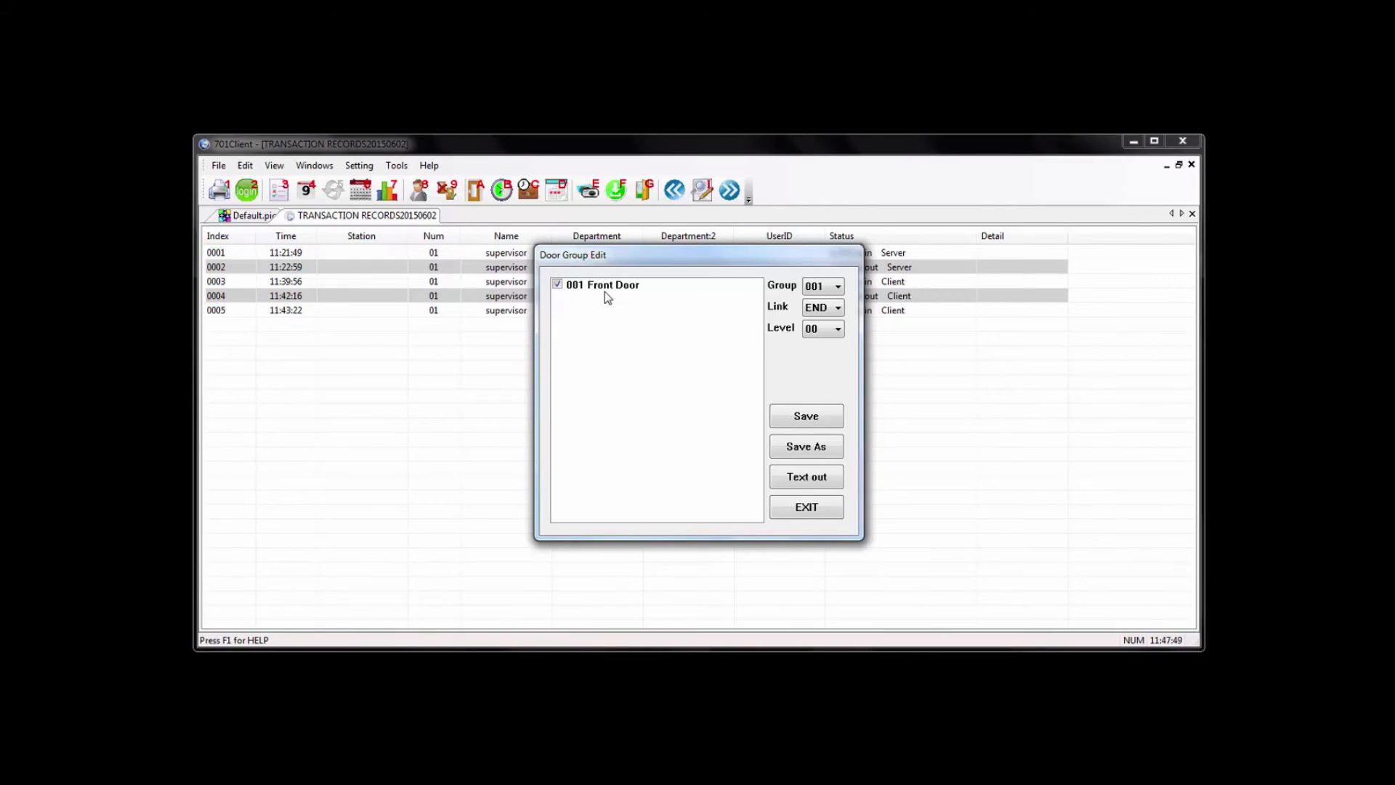
{"action": "left_click", "coordinate": [839, 286]}
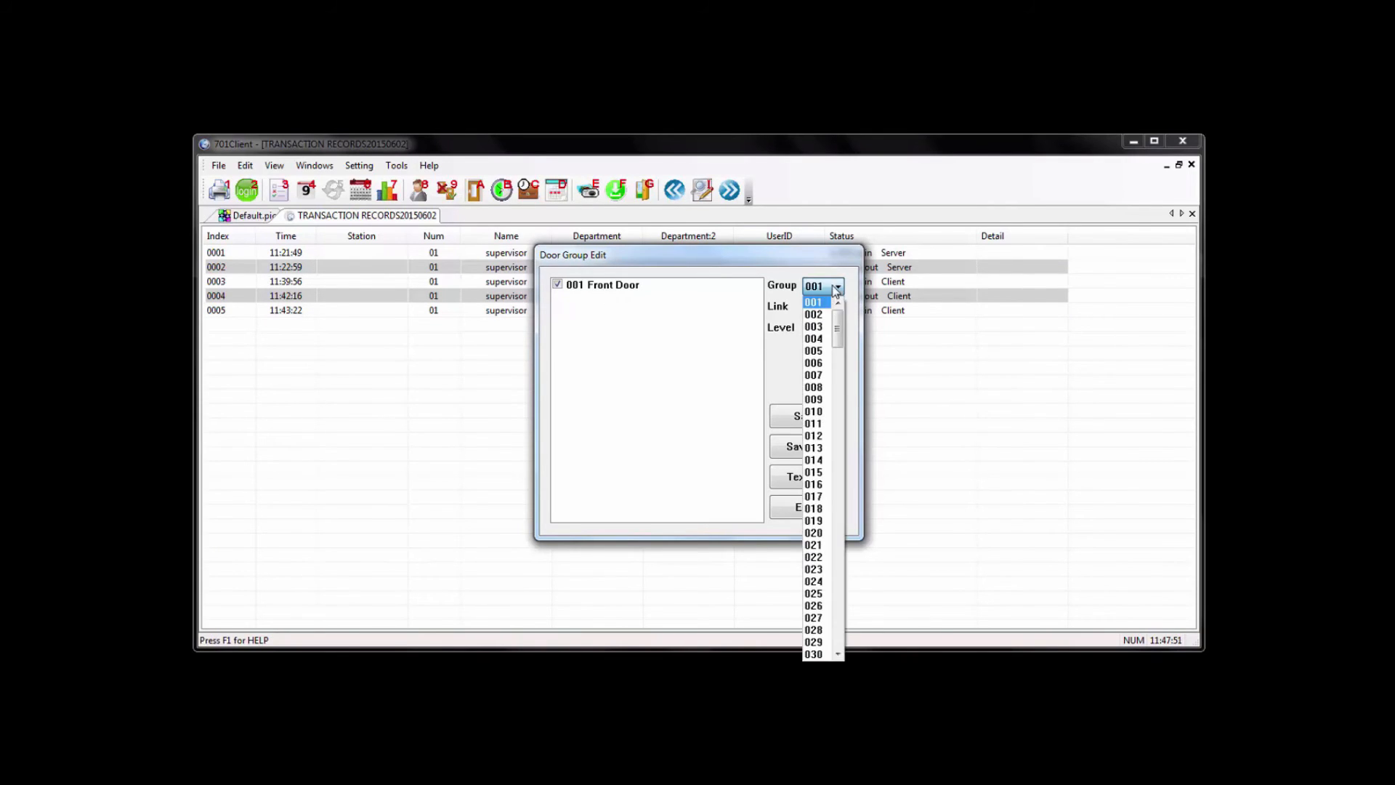
{"action": "mouse_move", "coordinate": [839, 316]}
{"action": "left_mouse_down"}
{"action": "mouse_move", "coordinate": [839, 648]}
{"action": "mouse_move", "coordinate": [839, 311]}
{"action": "left_mouse_up"}
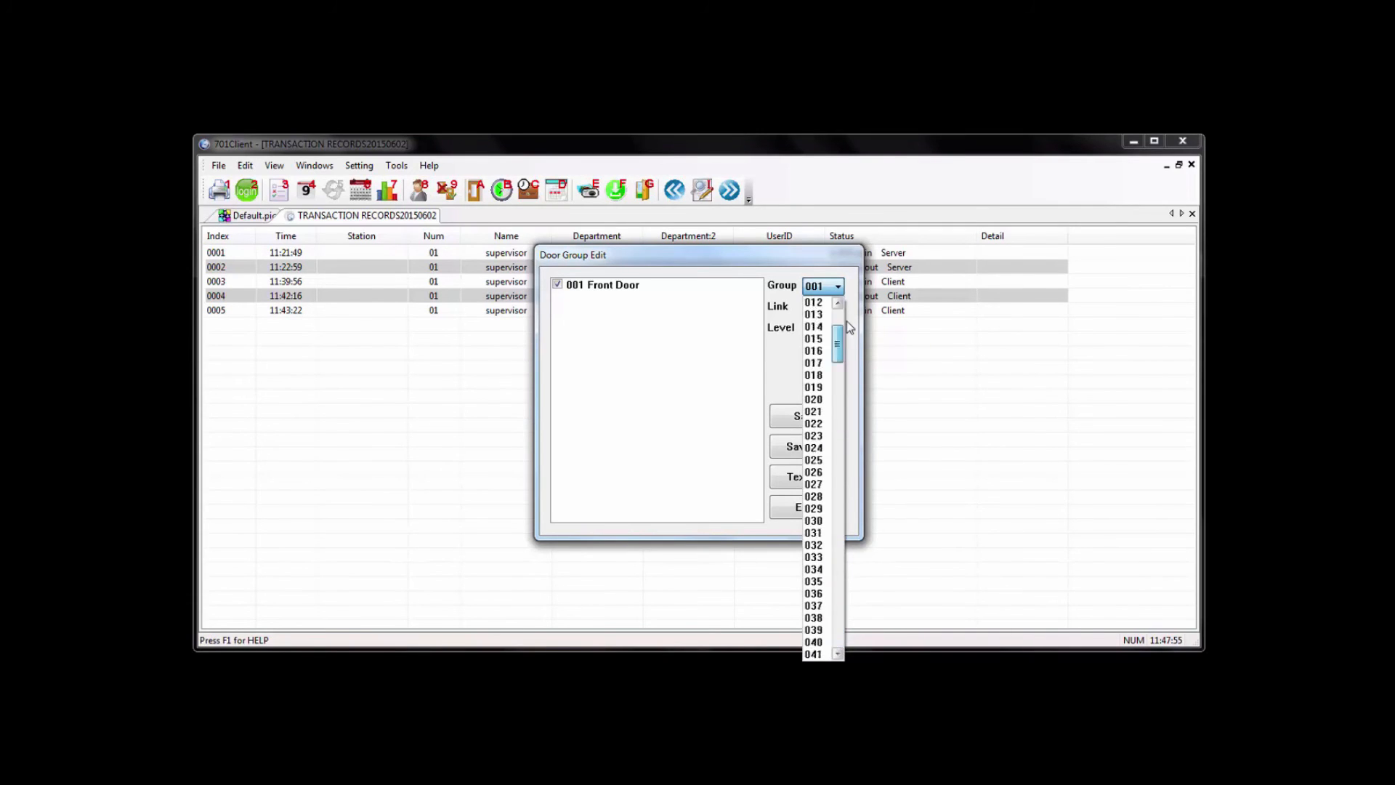
{"action": "left_click", "coordinate": [816, 303]}
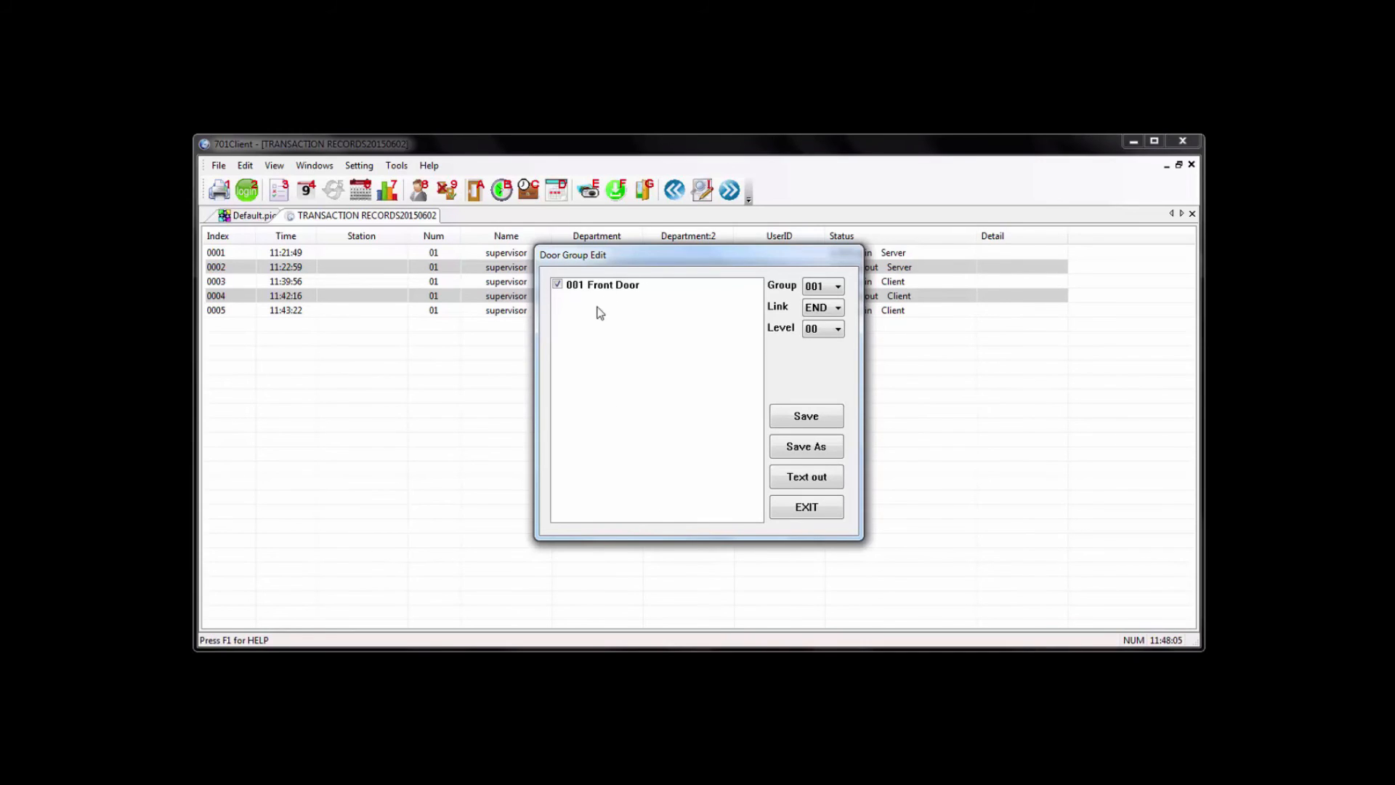
{"action": "left_click", "coordinate": [557, 288]}
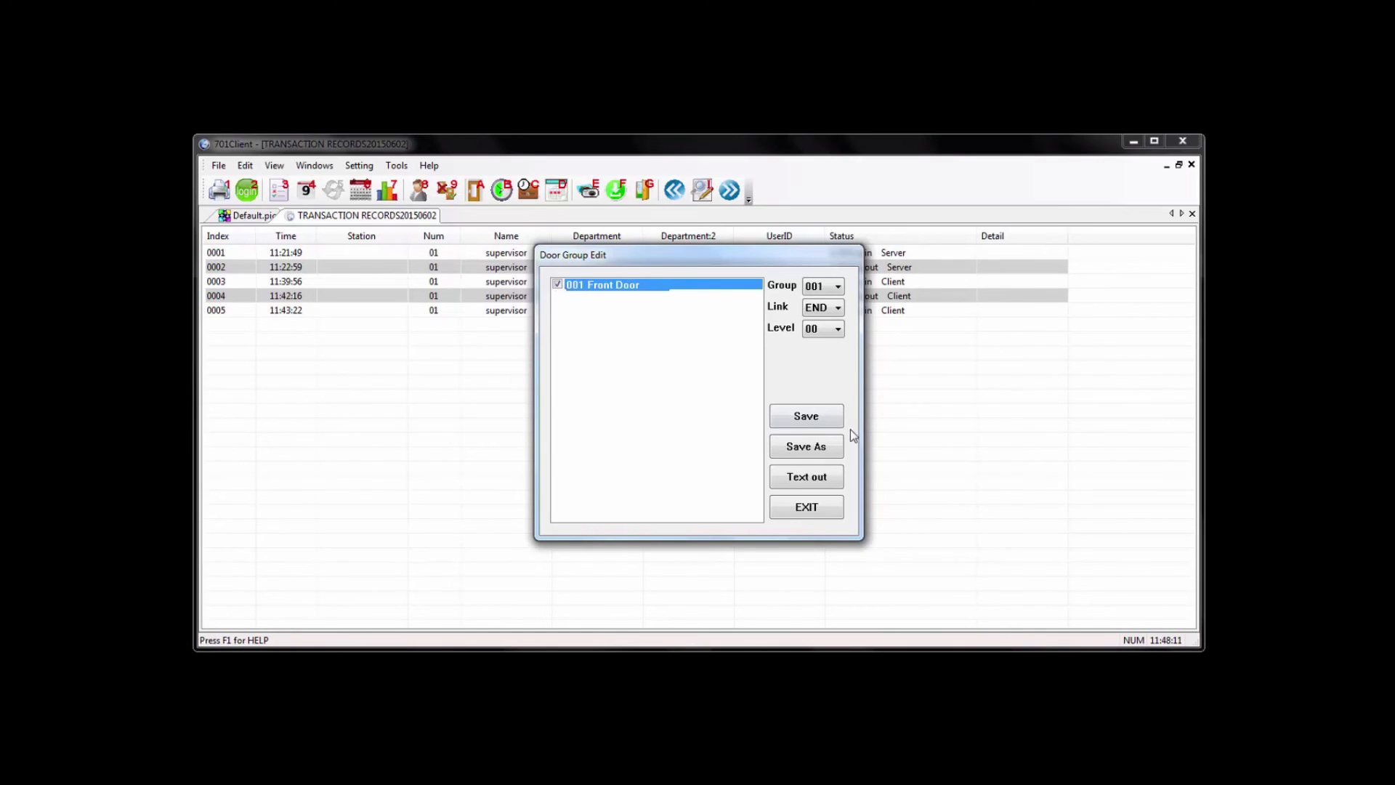
{"action": "left_click", "coordinate": [820, 422]}
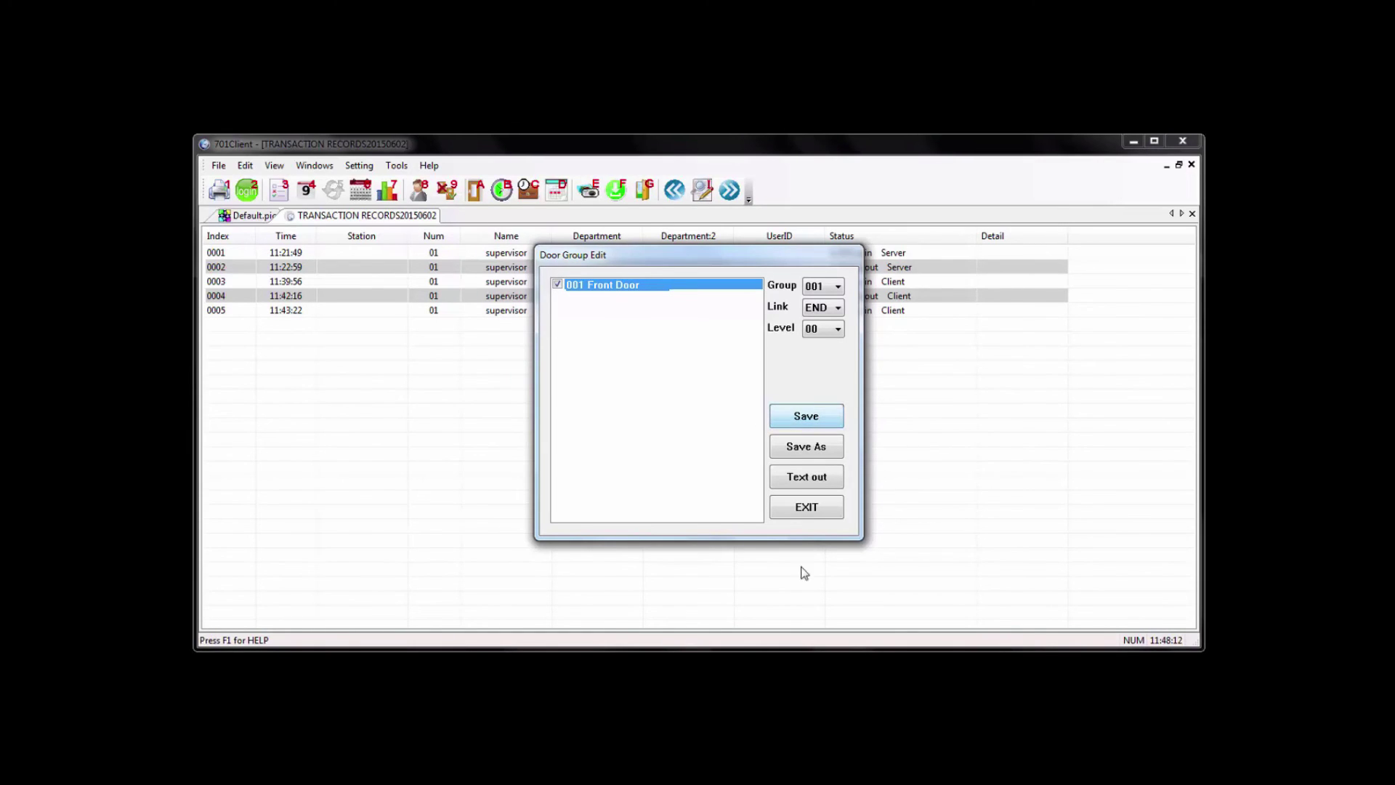
{"action": "left_click", "coordinate": [806, 507]}
Download door groups to controller 001 at 100% and close the download window
{"action": "left_click", "coordinate": [616, 191]}
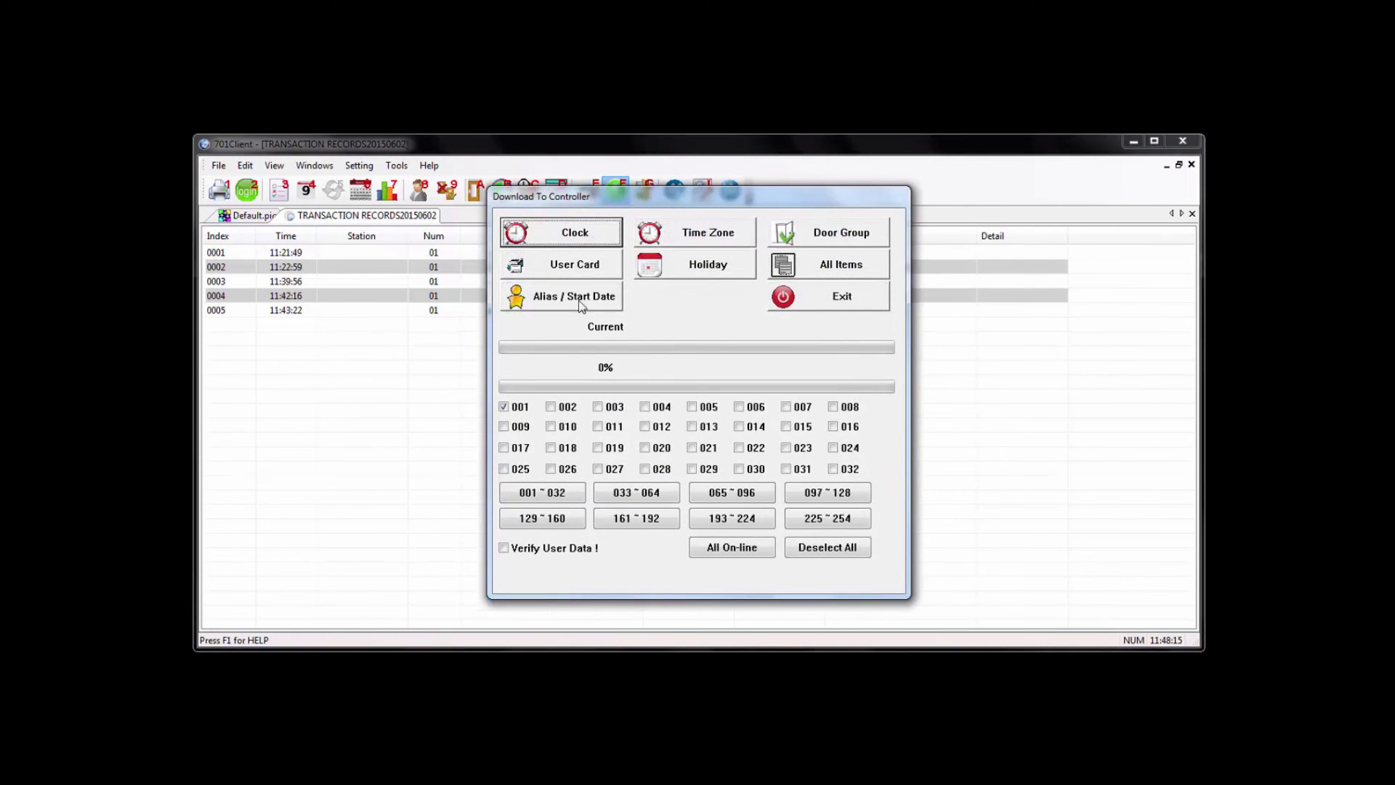
{"action": "left_click_drag", "start_coordinate": [806, 203], "coordinate": [879, 229]}
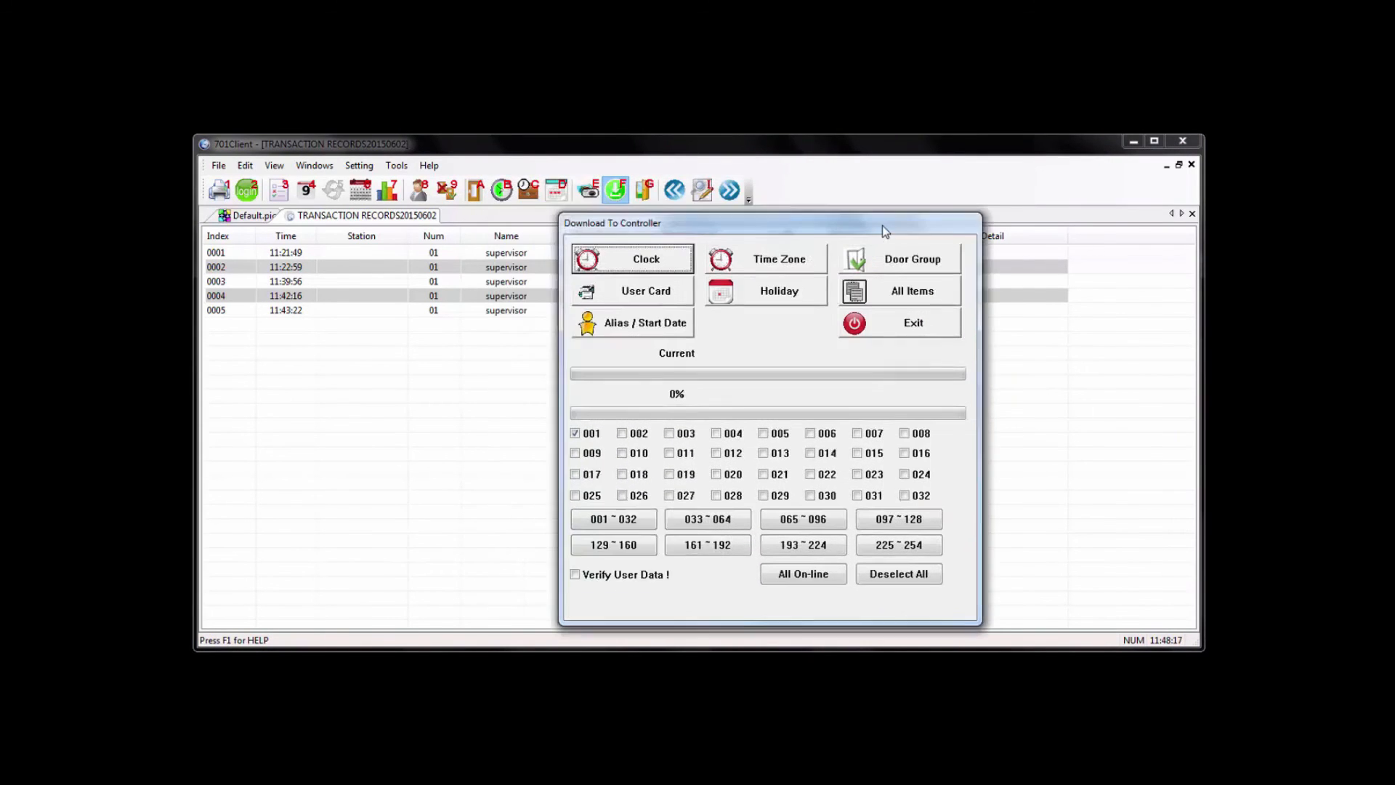
{"action": "left_click", "coordinate": [948, 262]}
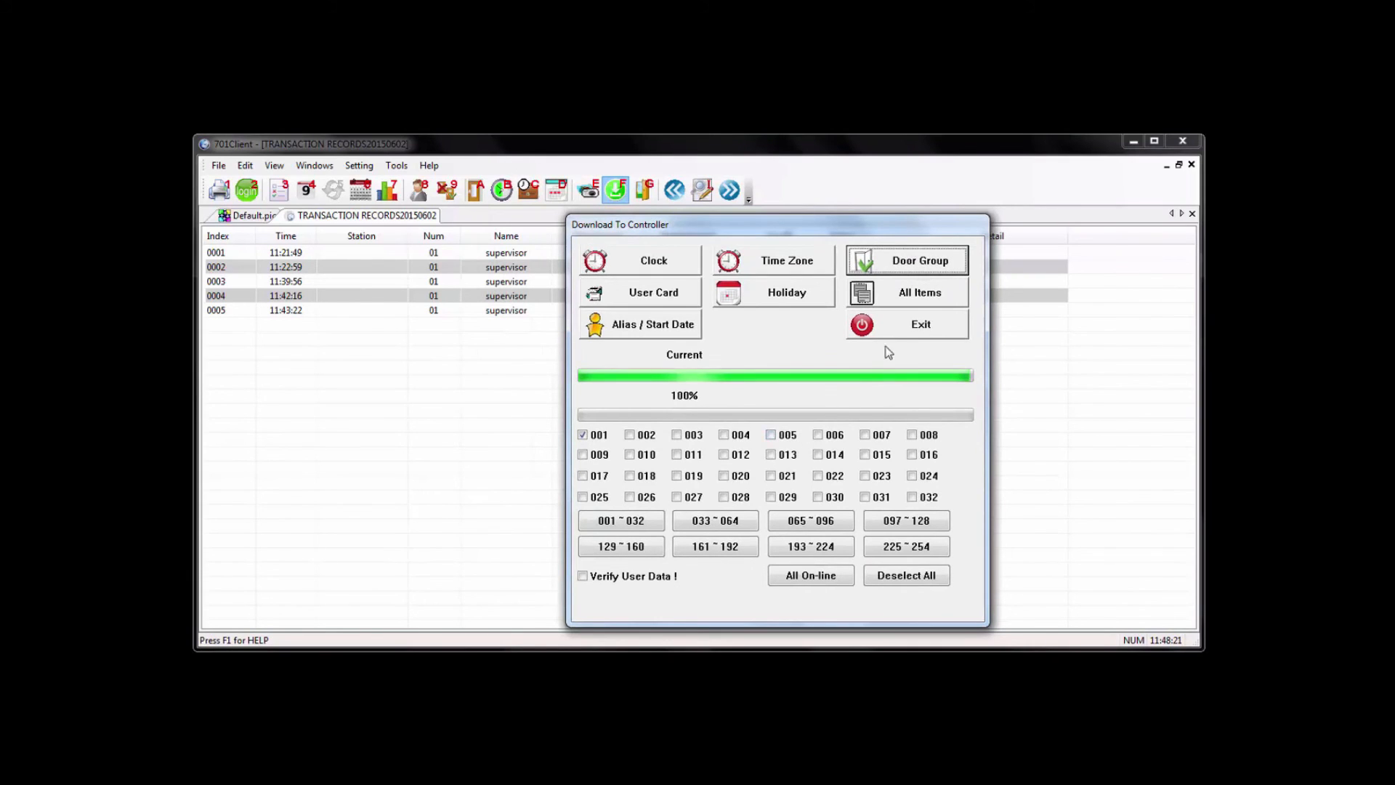
{"action": "left_click", "coordinate": [894, 328]}
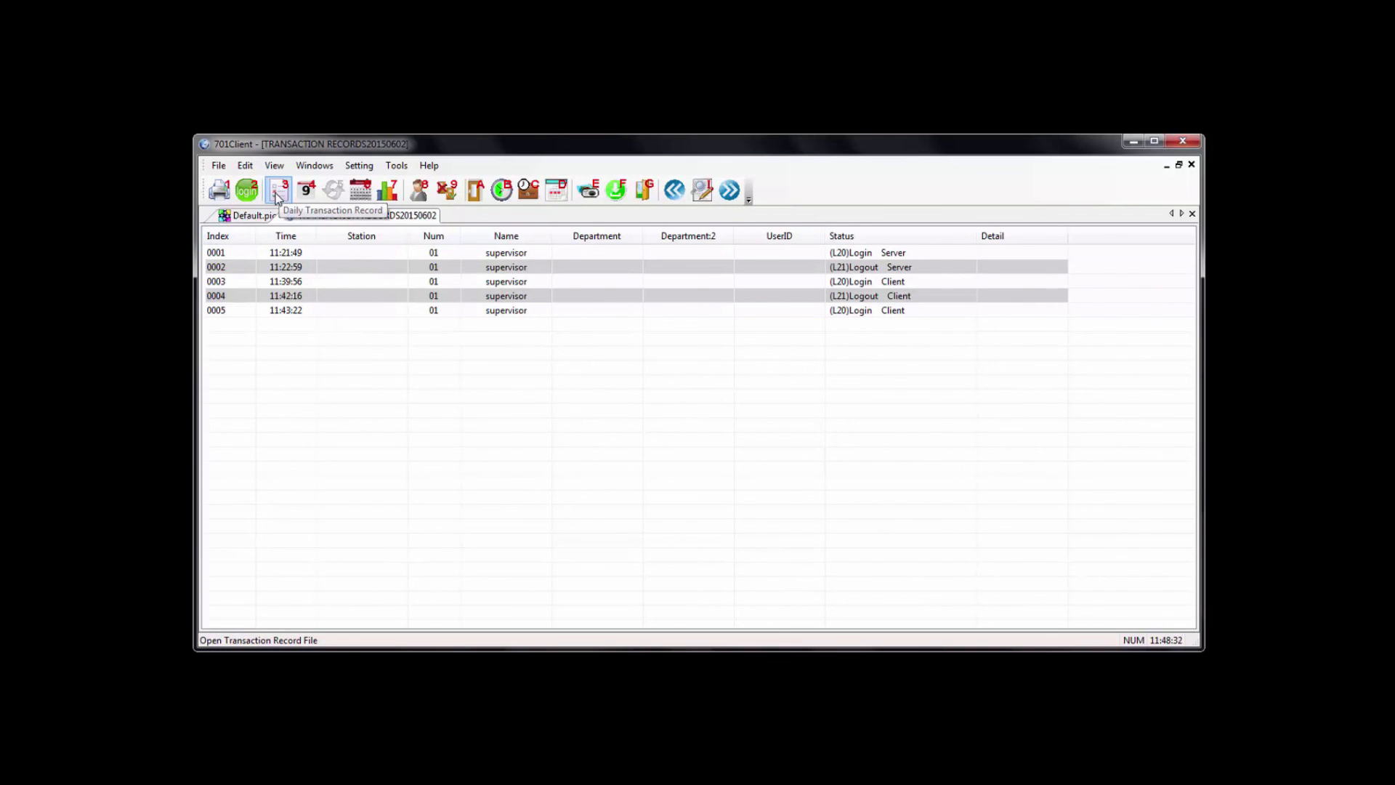
Open the saved daily transaction record 20150526 in a new tab
{"action": "left_click", "coordinate": [279, 192]}
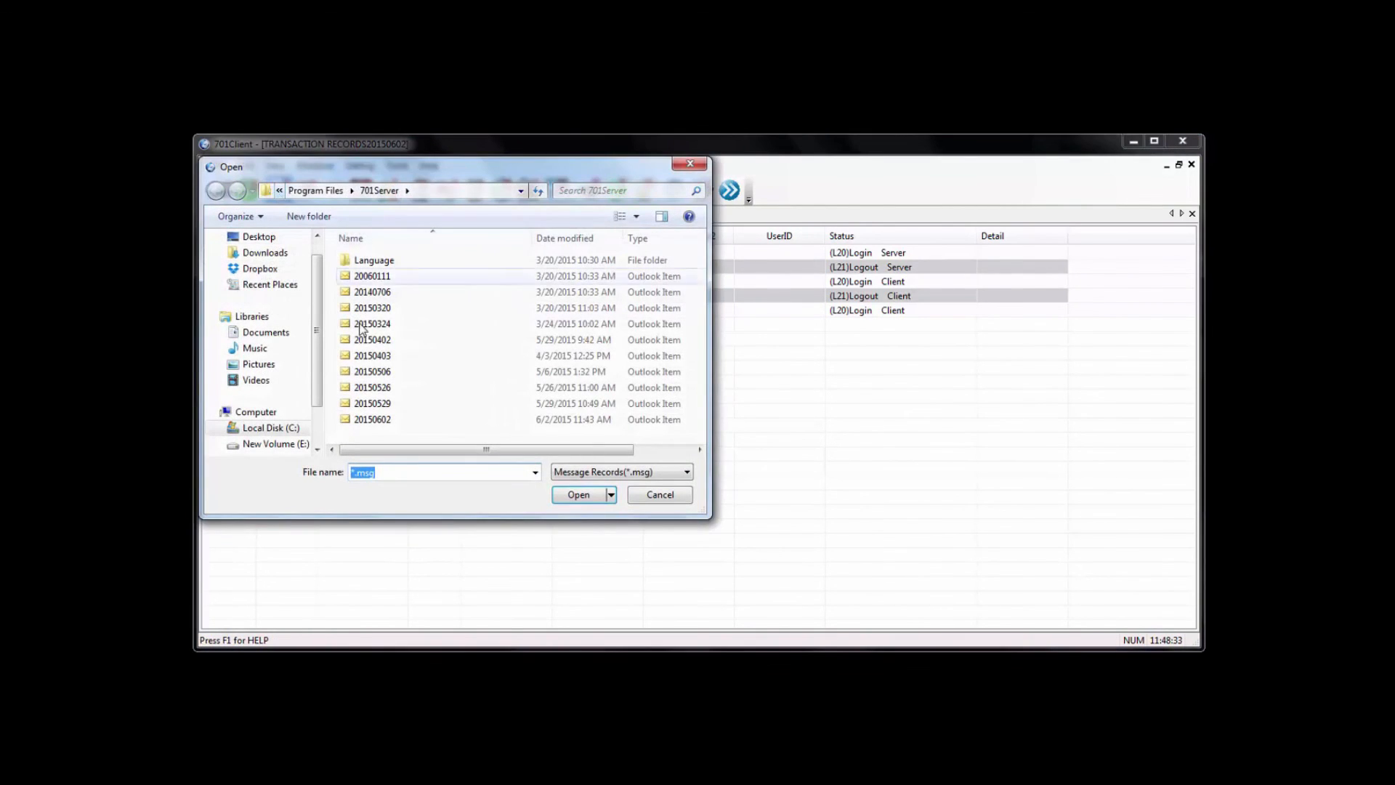
{"action": "left_click", "coordinate": [381, 358]}
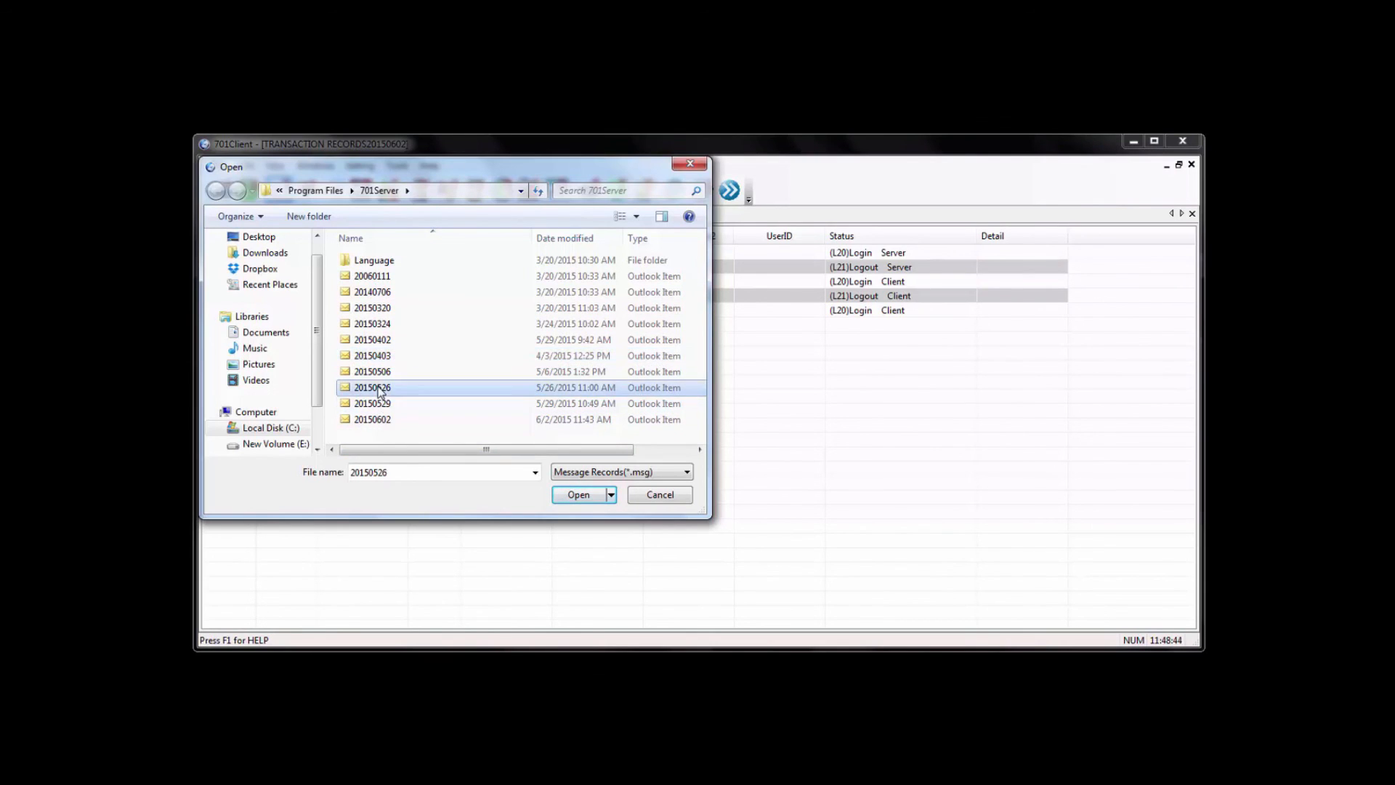
{"action": "double_click", "coordinate": [381, 389]}
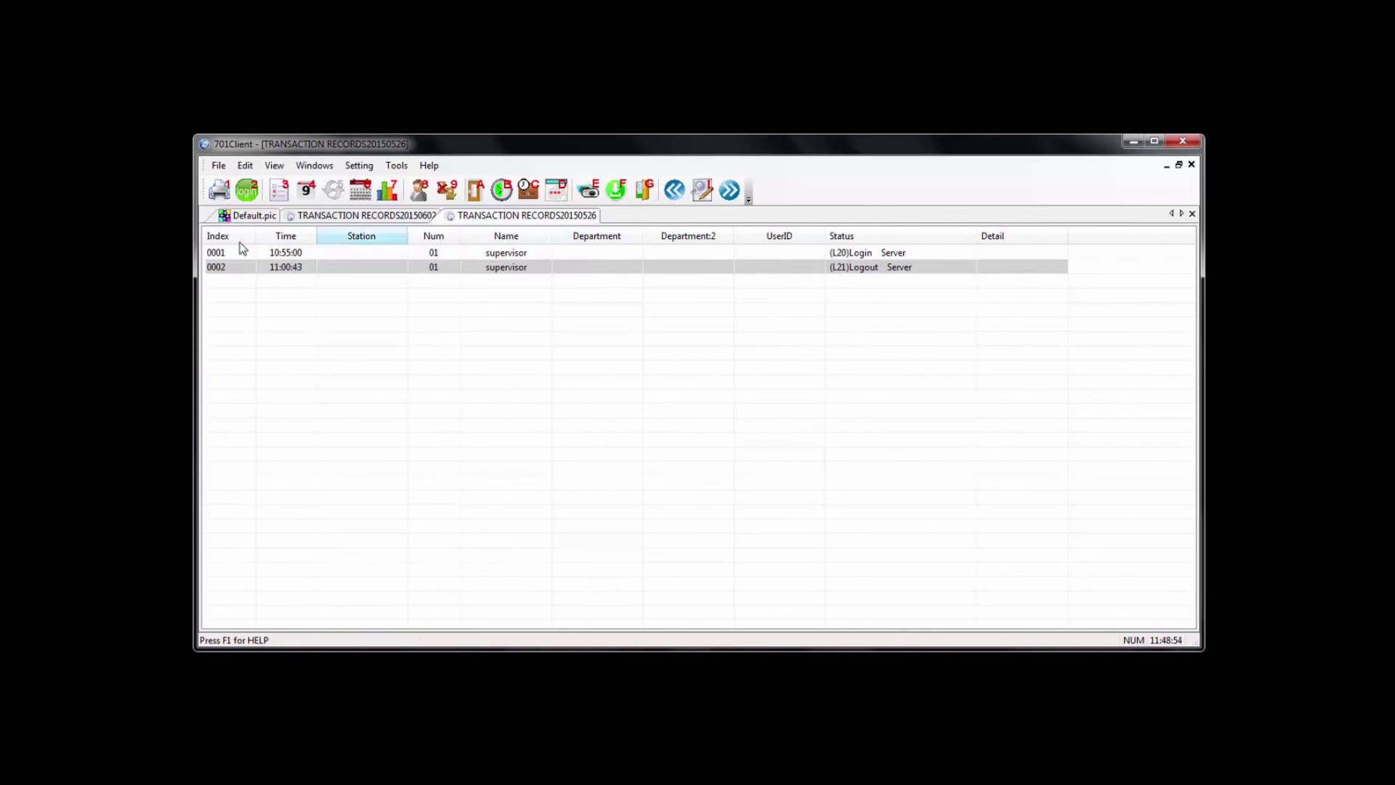
Return to the 20150602 transaction records with its five supervisor entries
{"action": "left_click", "coordinate": [346, 215]}
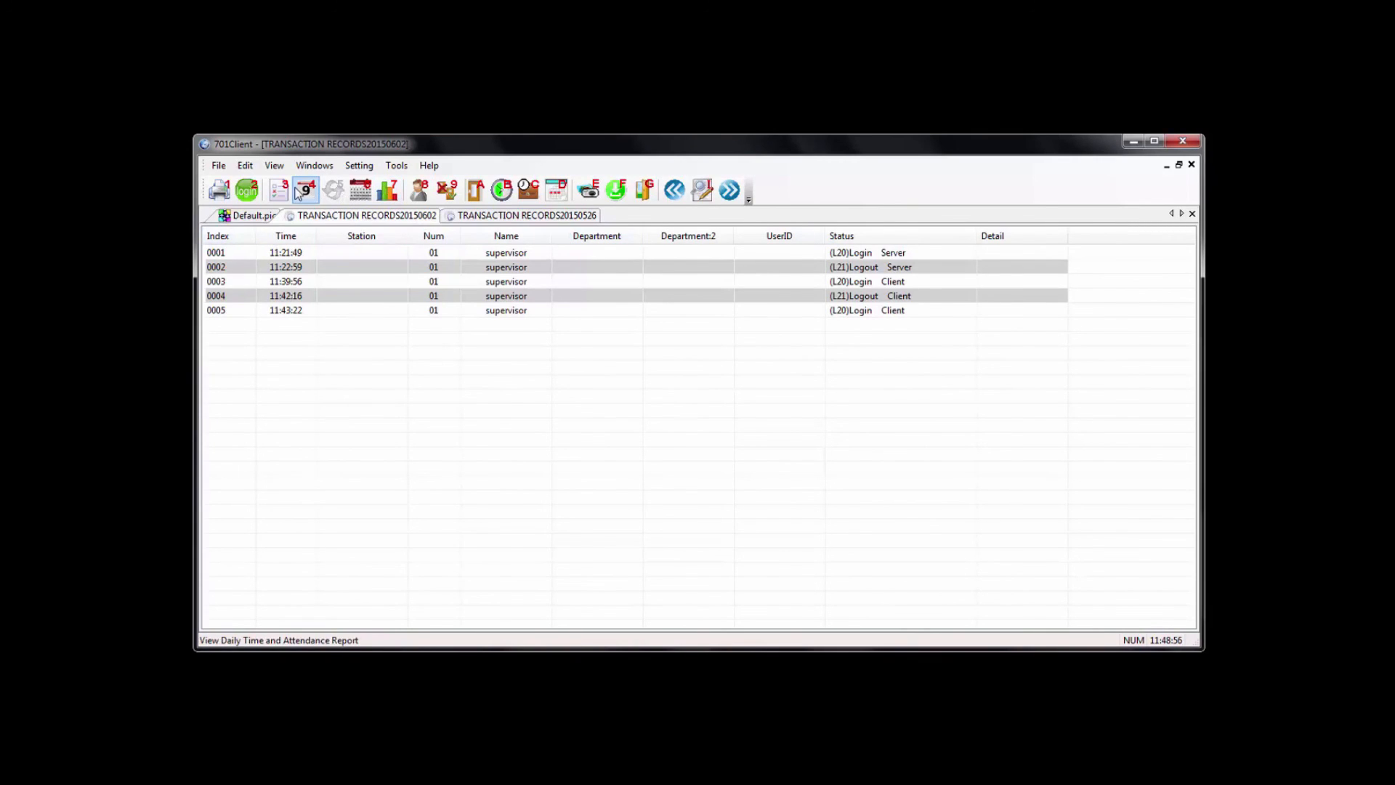